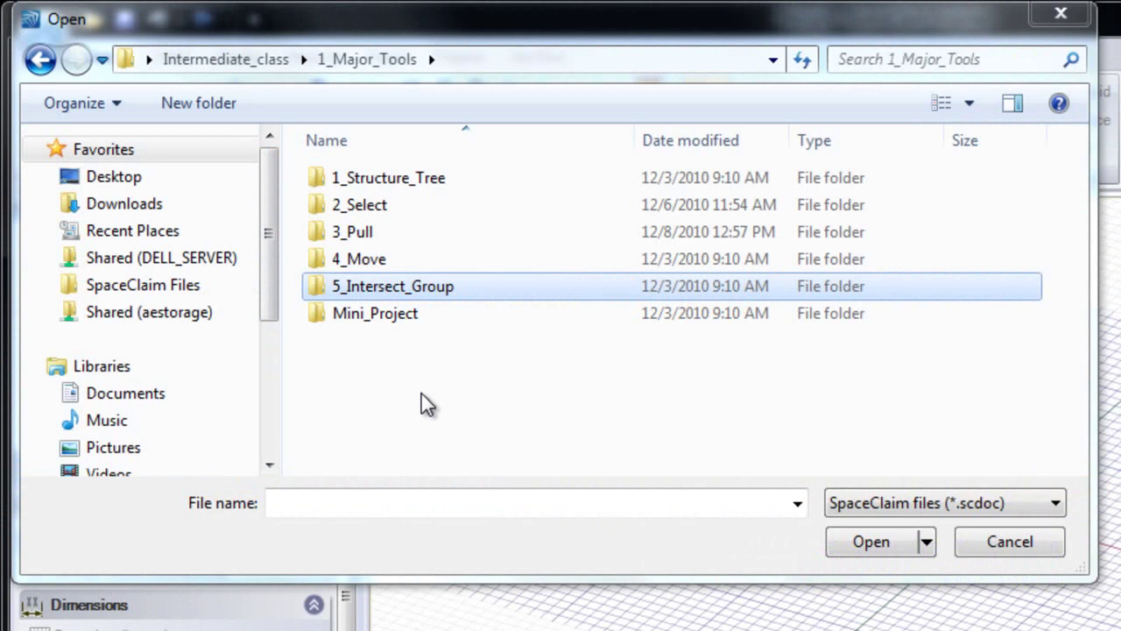
# Open Intersect.scdoc from inside the 5_Intersect_Group folder
pyautogui.click(396, 294)
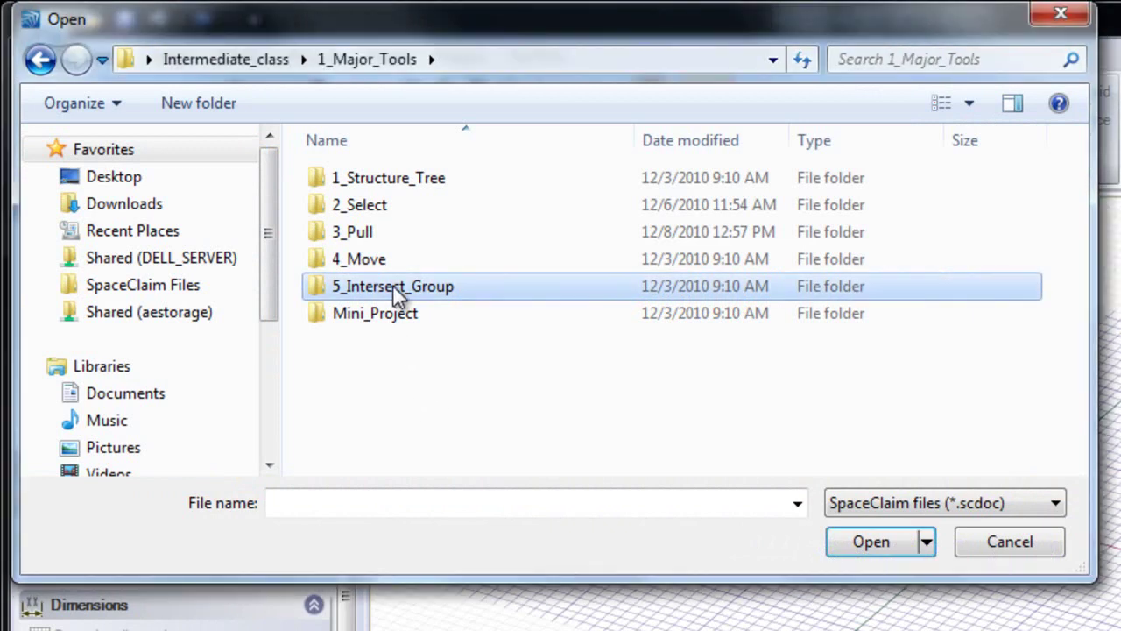
pyautogui.doubleClick(396, 294)
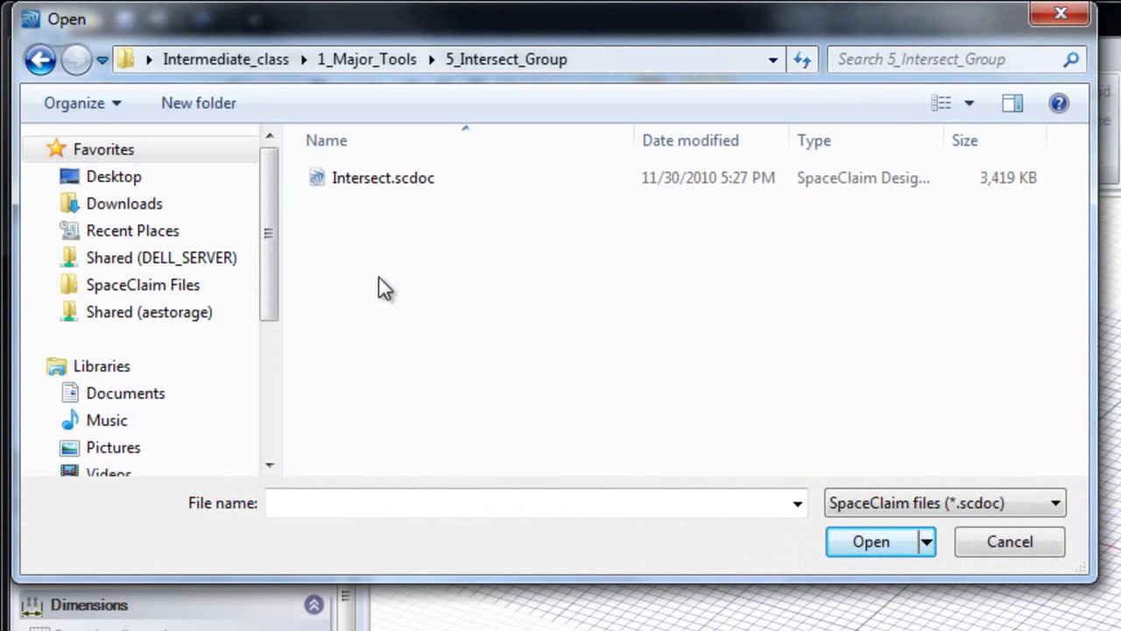
pyautogui.doubleClick(361, 181)
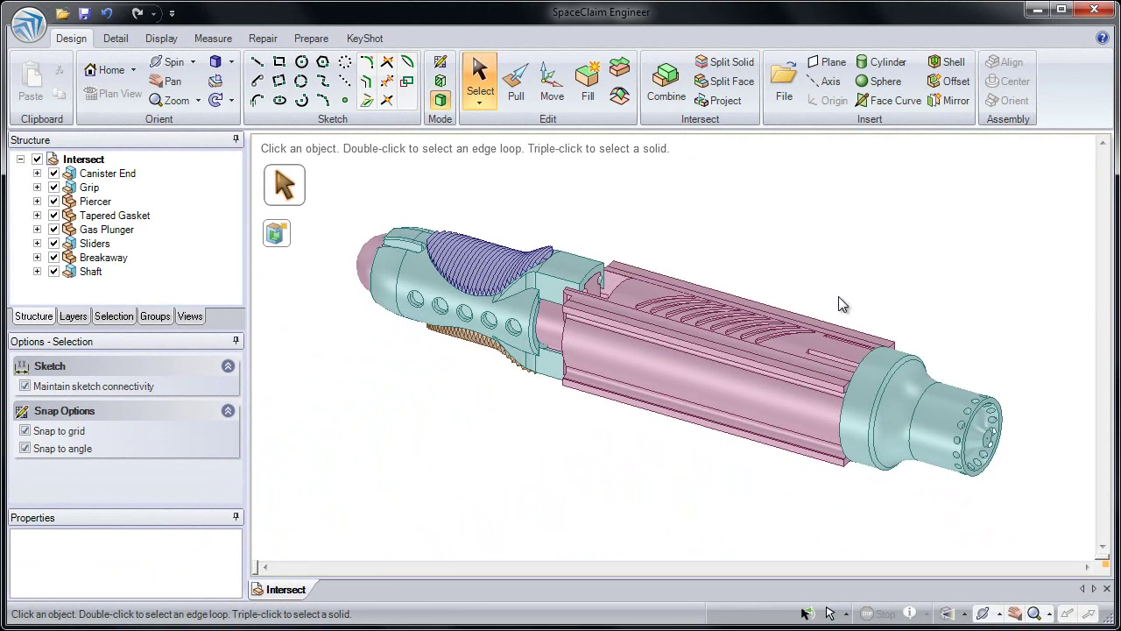
# Create an axis through the cyan end cylinder face, along the assembly's length
pyautogui.keyDown('ctrl'); pyautogui.scroll(2, 893, 309); pyautogui.keyUp('ctrl')
pyautogui.keyDown('shift'); pyautogui.moveTo(890, 317); pyautogui.dragTo(843, 249, button='middle'); pyautogui.keyUp('shift')
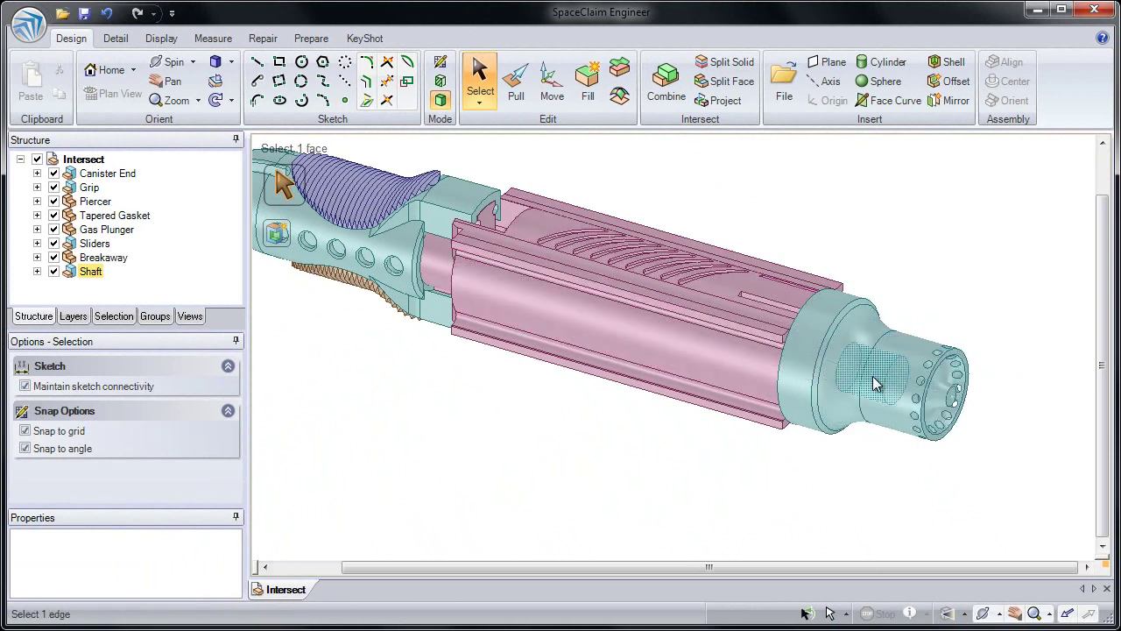
pyautogui.keyDown('alt'); pyautogui.scroll(-1, 869, 380); pyautogui.keyUp('alt')
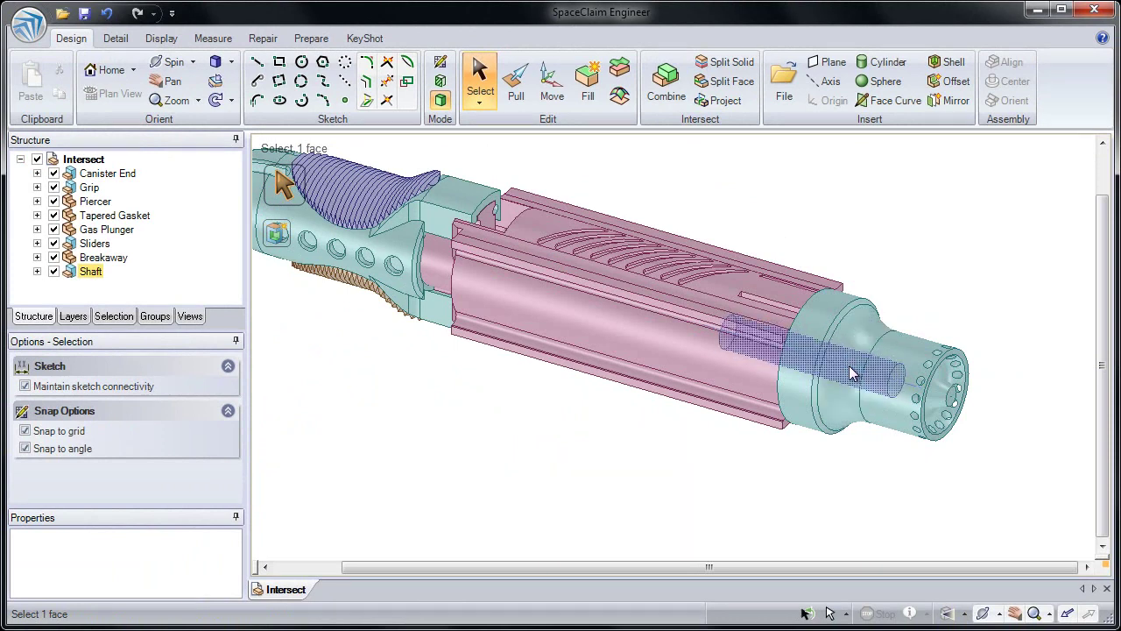
pyautogui.keyDown('alt'); pyautogui.scroll(-1, 854, 374); pyautogui.keyUp('alt')
pyautogui.keyDown('alt'); pyautogui.scroll(-1, 854, 374); pyautogui.keyUp('alt')
pyautogui.keyDown('alt'); pyautogui.scroll(-1, 854, 374); pyautogui.keyUp('alt')
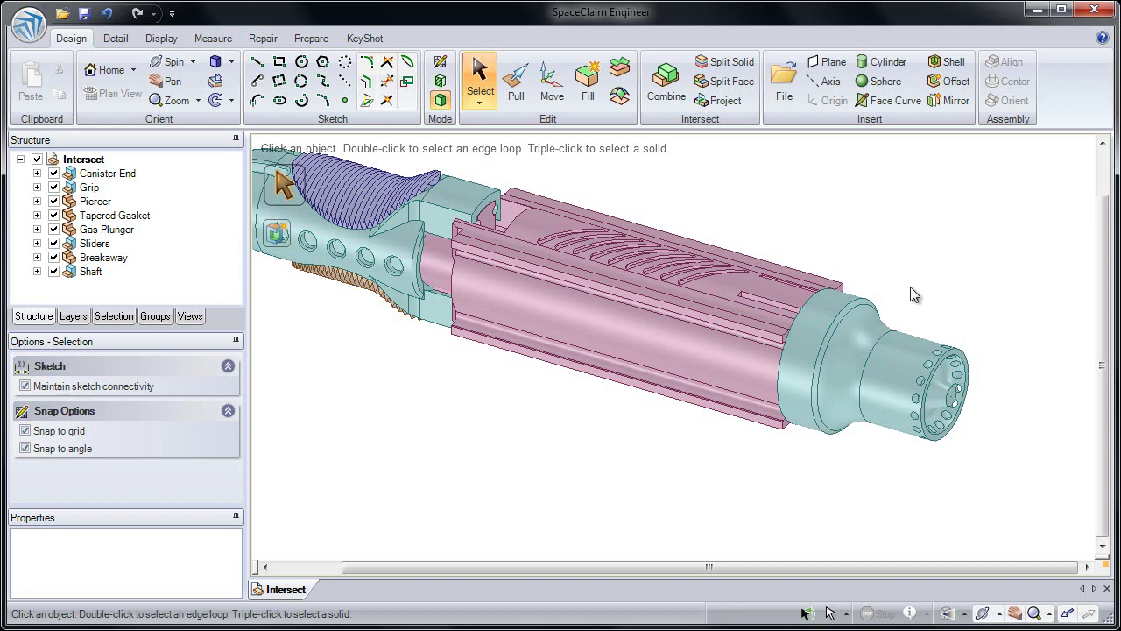
pyautogui.click(906, 344)
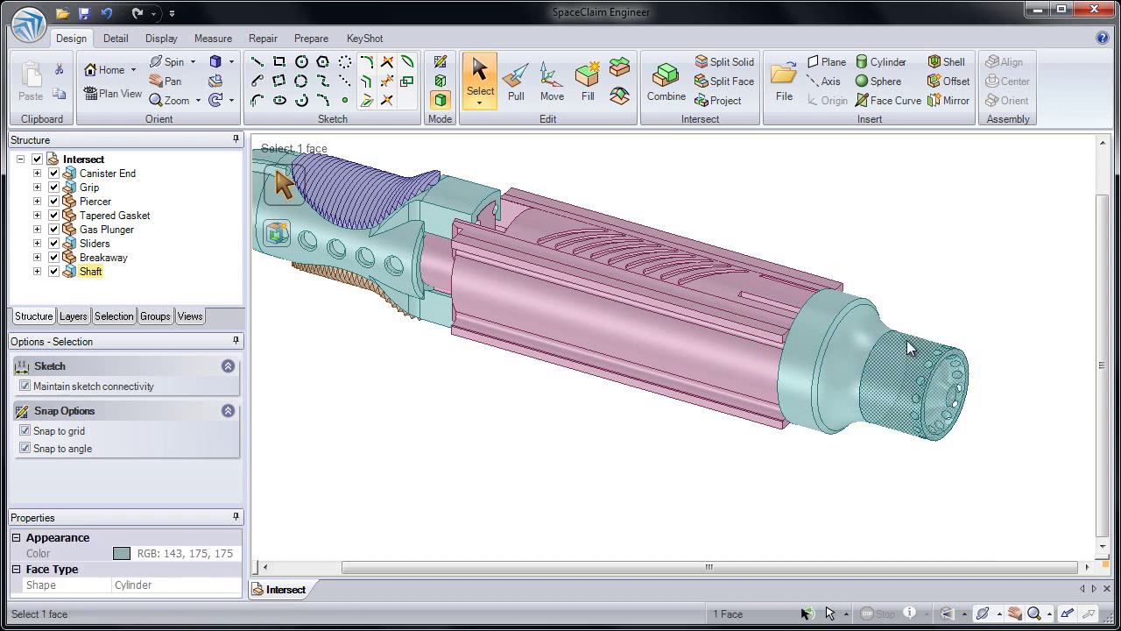
pyautogui.click(824, 85)
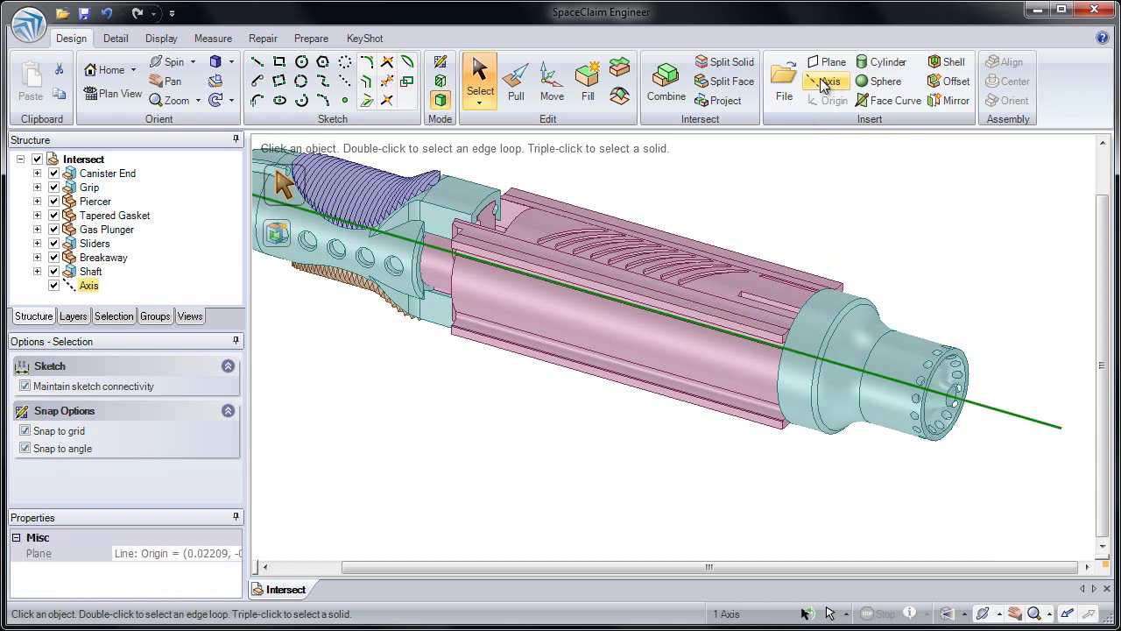
# Reselect the new axis line running along the assembly's centreline
pyautogui.click(846, 231)
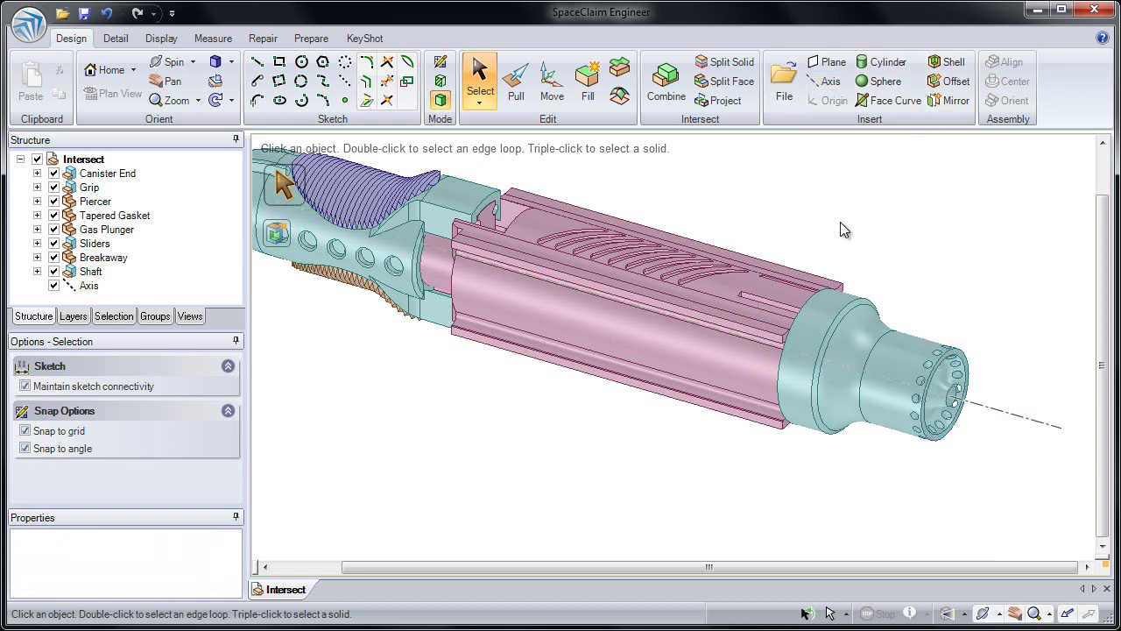
pyautogui.click(986, 412)
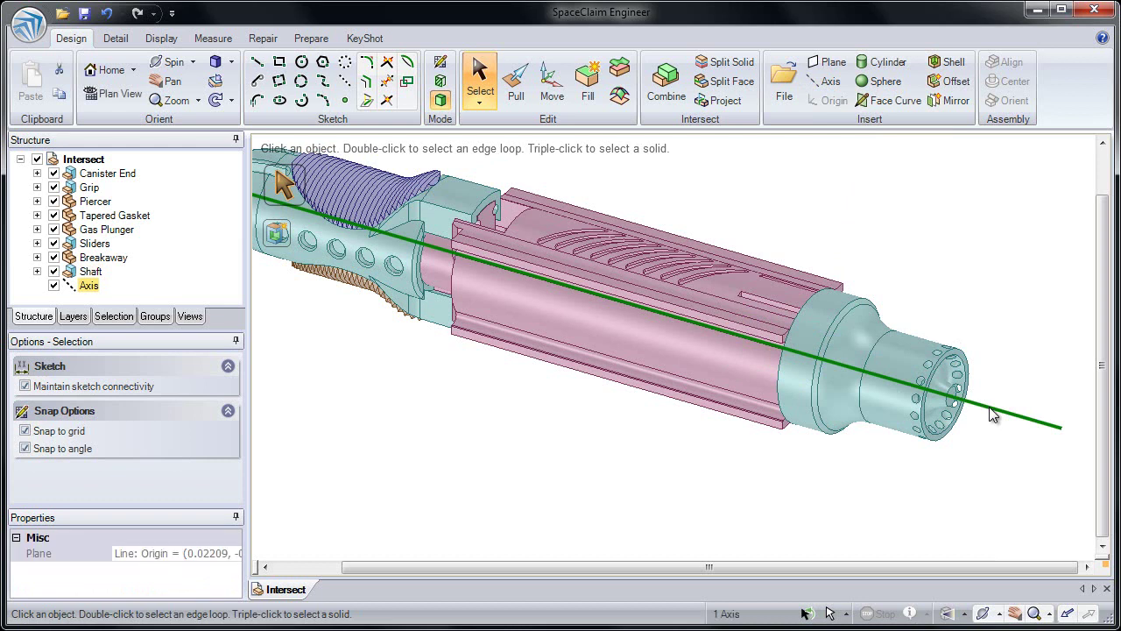
pyautogui.click(997, 371)
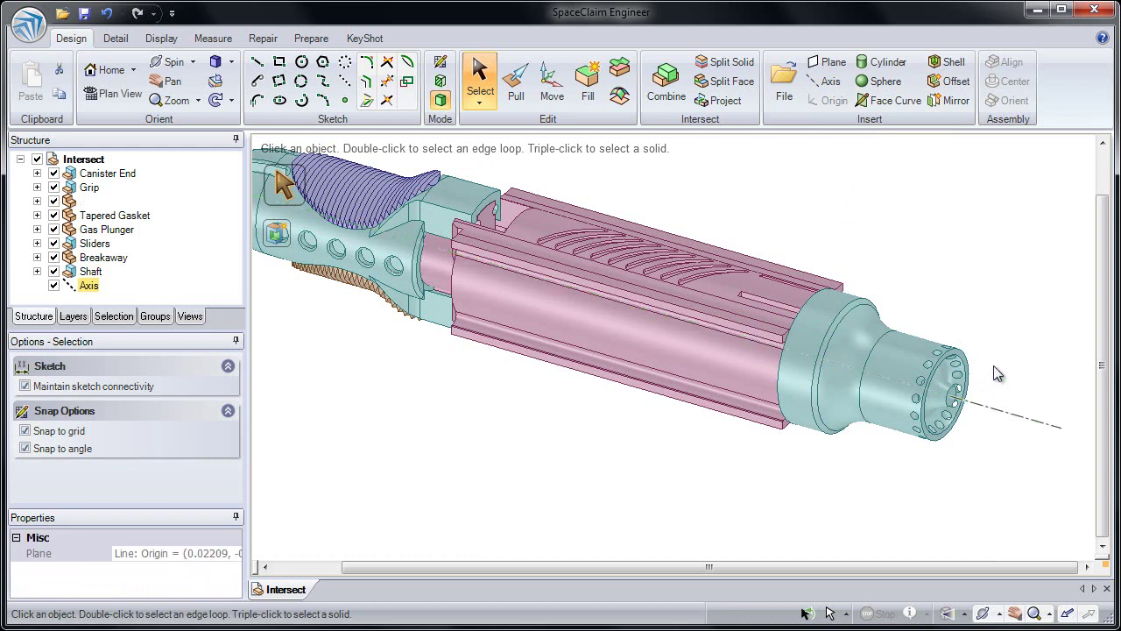
pyautogui.click(1008, 417)
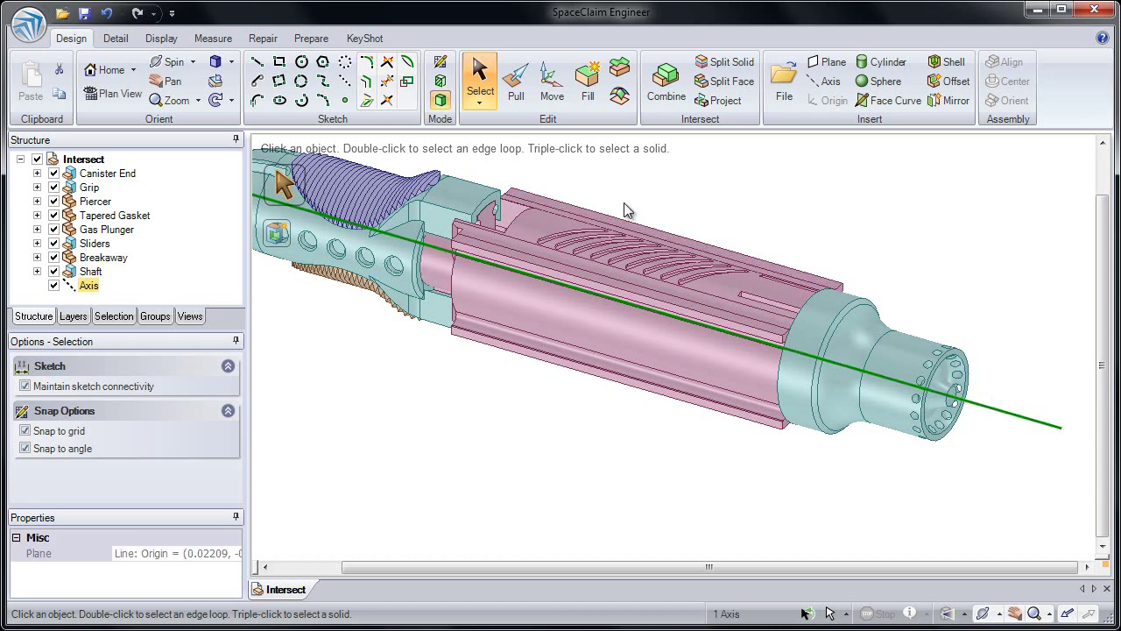
# Draw a connected three-segment line chain across the shaft end, its middle segment along the axis
pyautogui.click(259, 64)
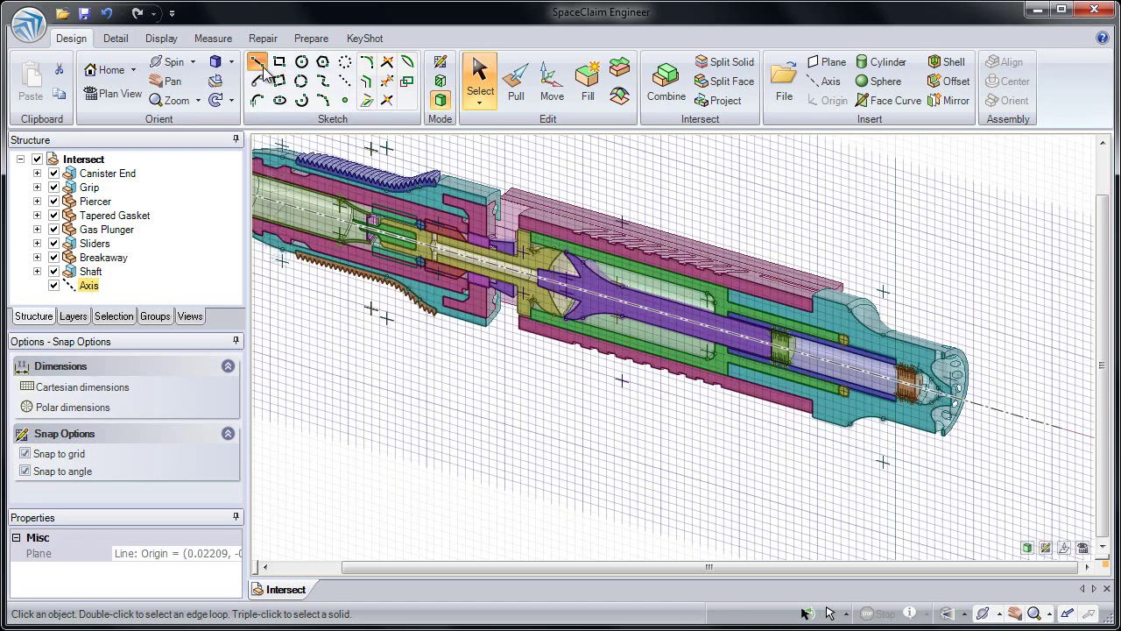
pyautogui.click(769, 227)
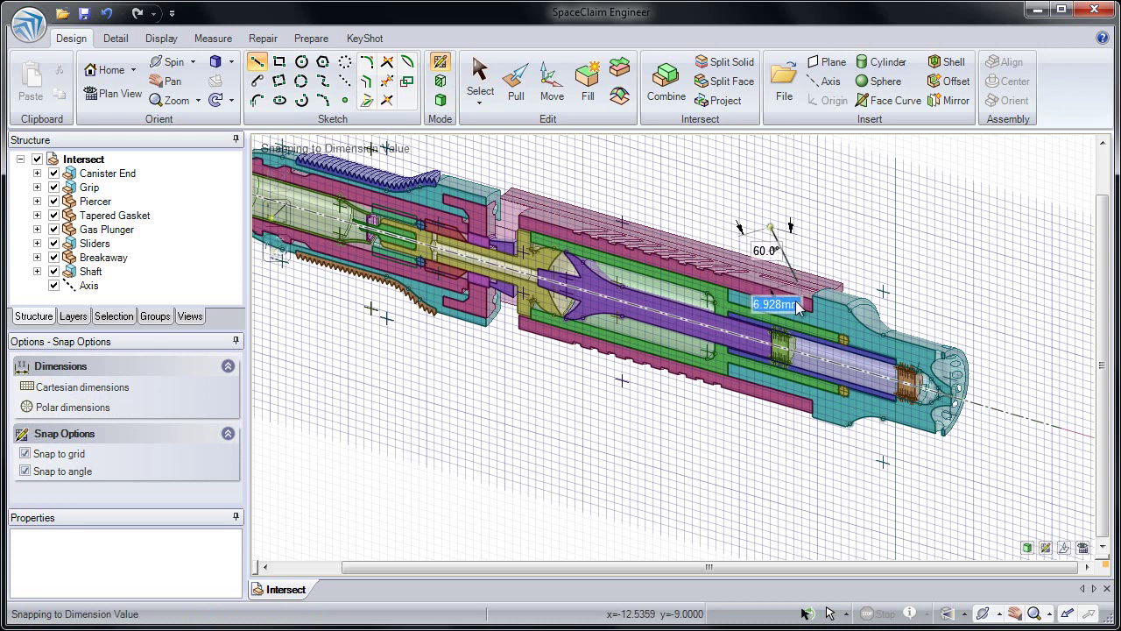
pyautogui.click(802, 355)
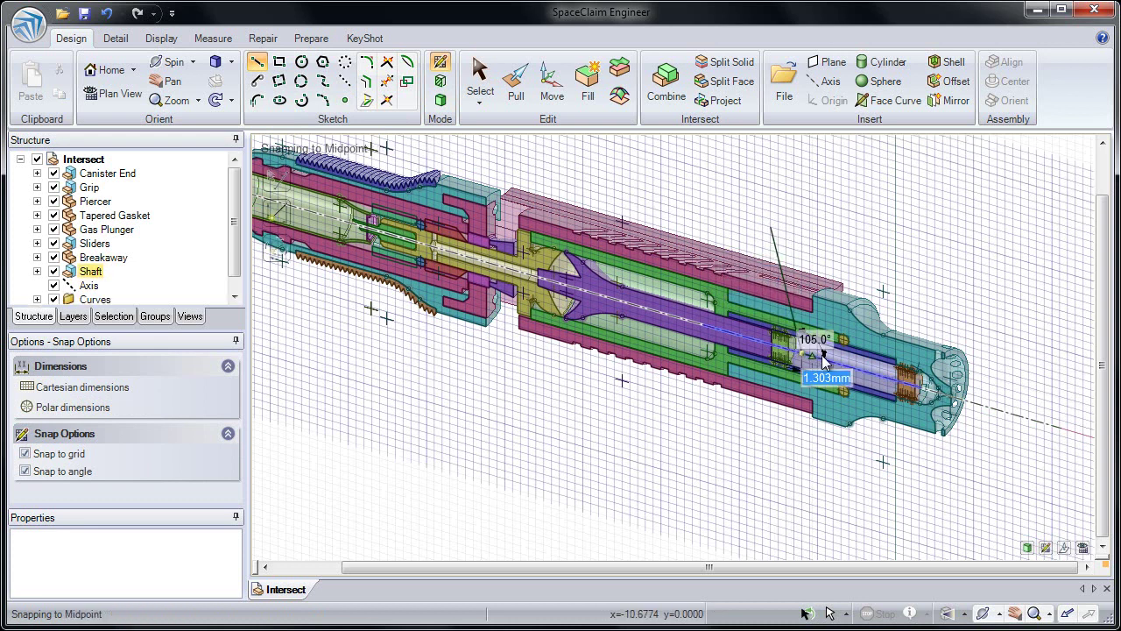
pyautogui.click(873, 377)
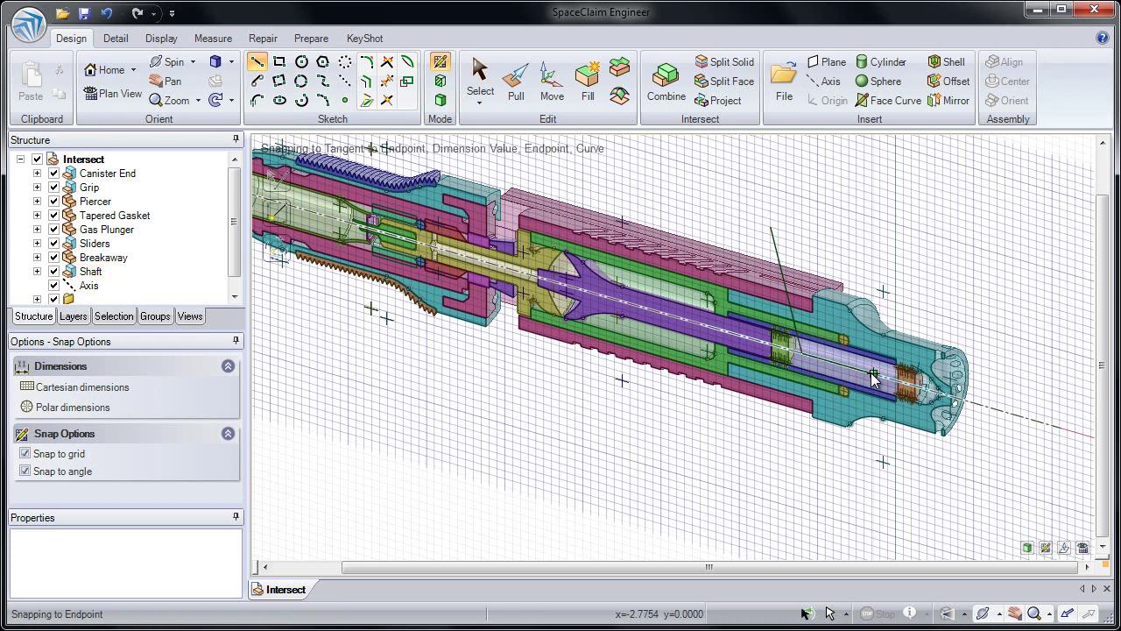
pyautogui.click(954, 259)
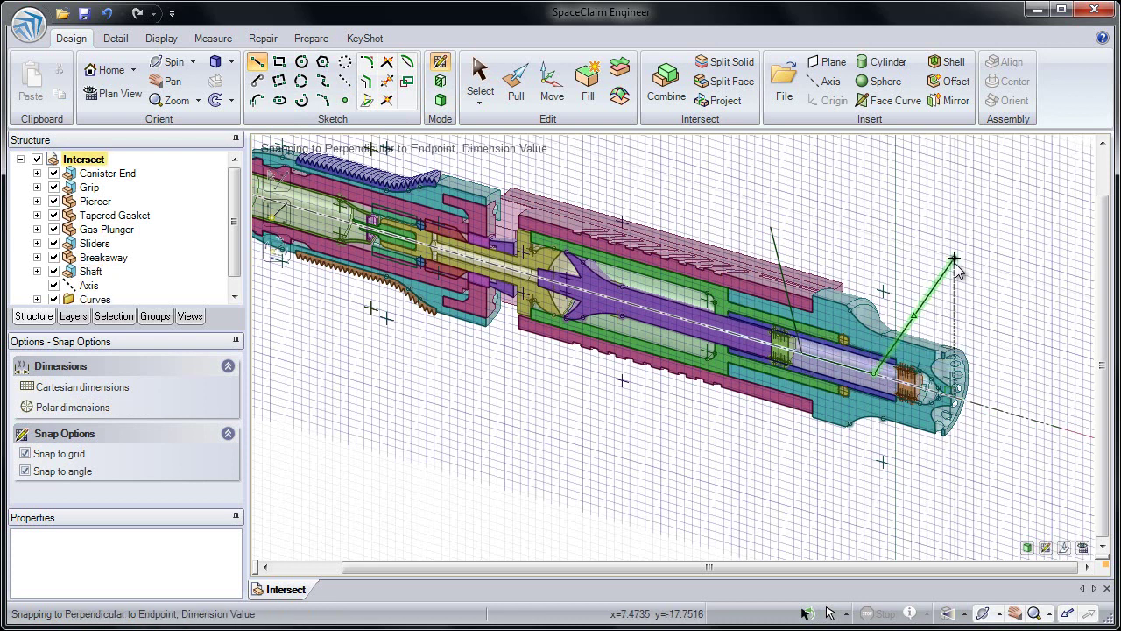
pyautogui.click(516, 83)
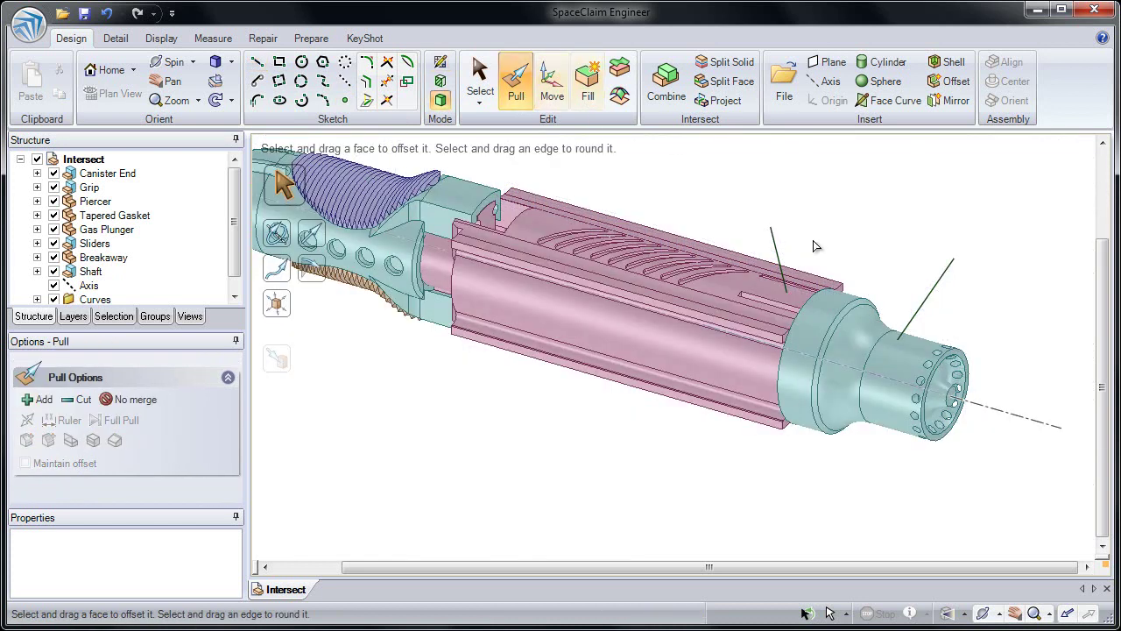
# Pull the sketched line chain in both directions into a wide surface
pyautogui.click(776, 263)
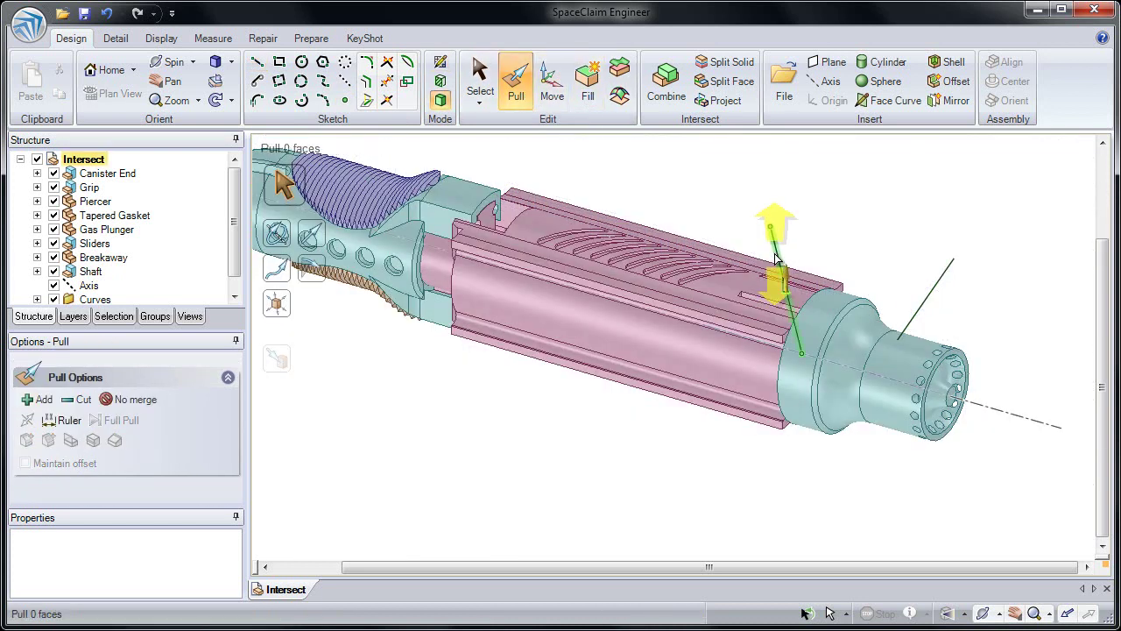
pyautogui.doubleClick(776, 258)
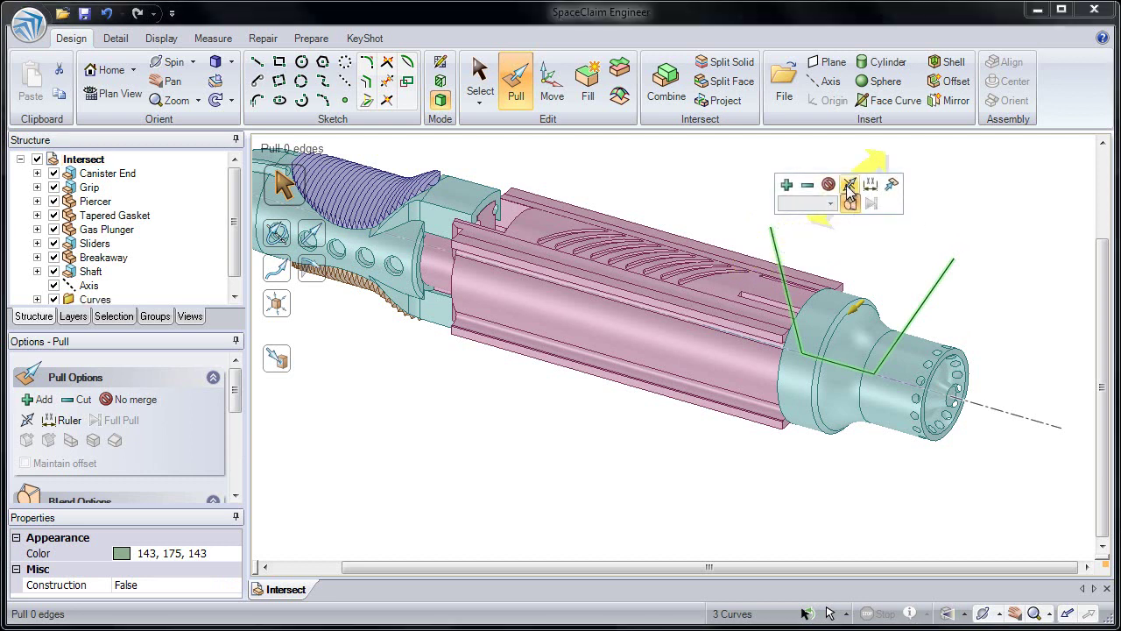
pyautogui.click(848, 186)
pyautogui.moveTo(846, 276); pyautogui.dragTo(790, 329)
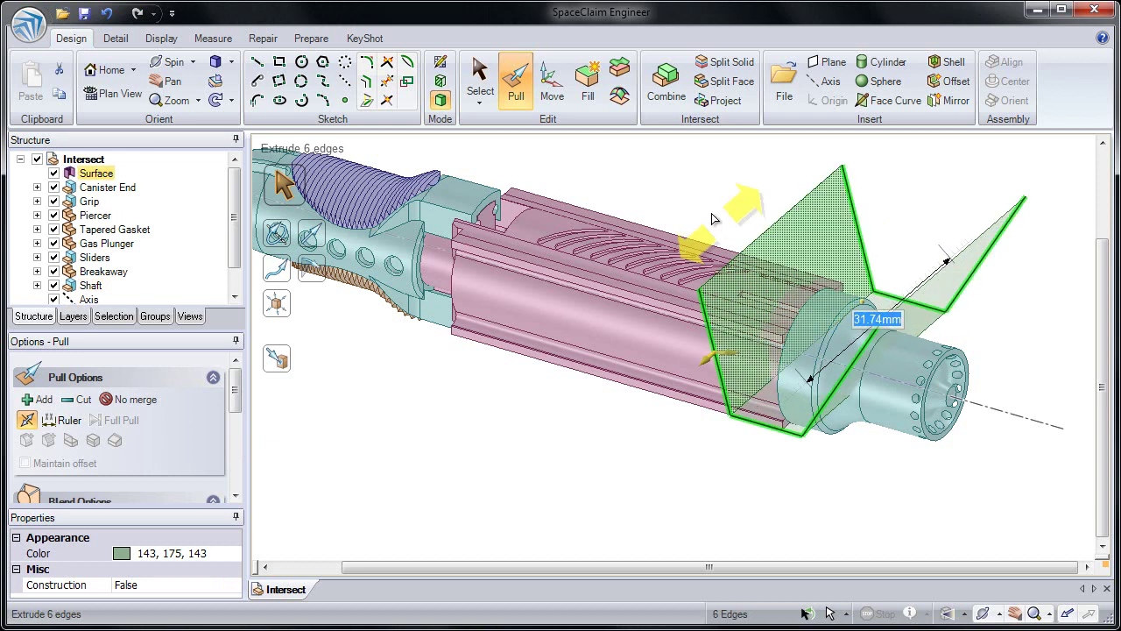
pyautogui.click(699, 204)
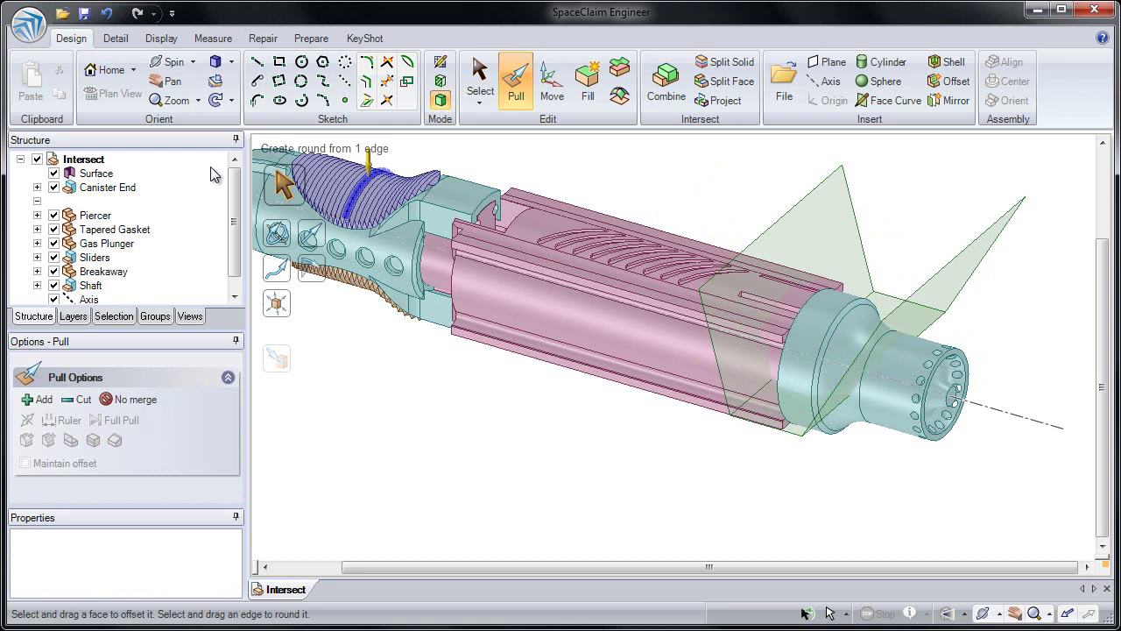
# Select the new surface's faces and its inclined plane to check placement, then clear the selection
pyautogui.click(104, 173)
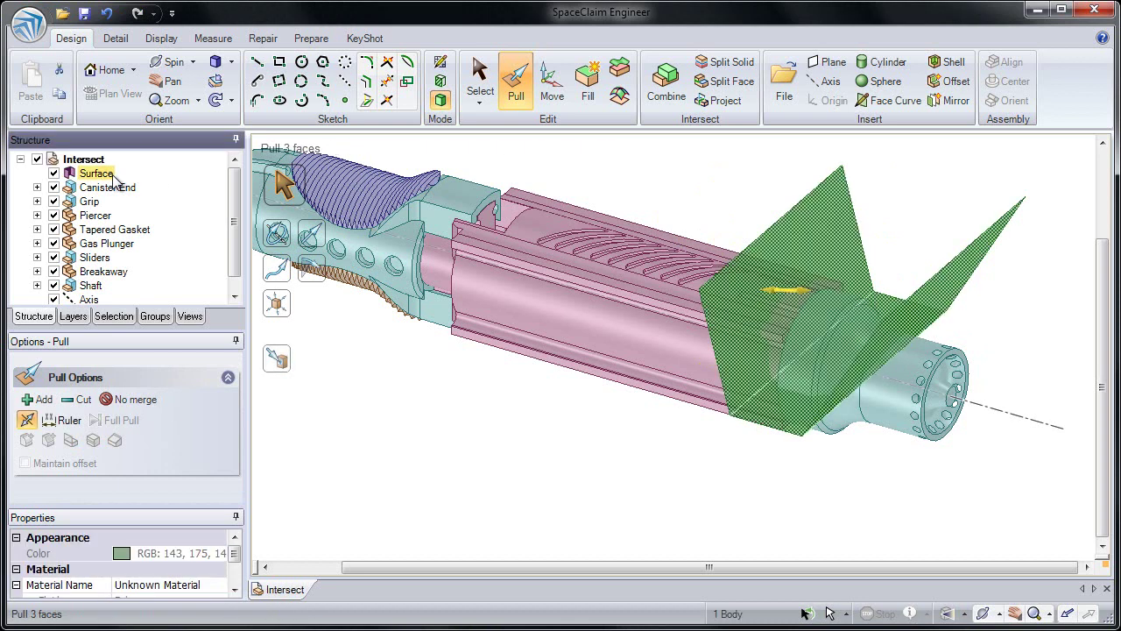
pyautogui.click(713, 158)
pyautogui.click(830, 234)
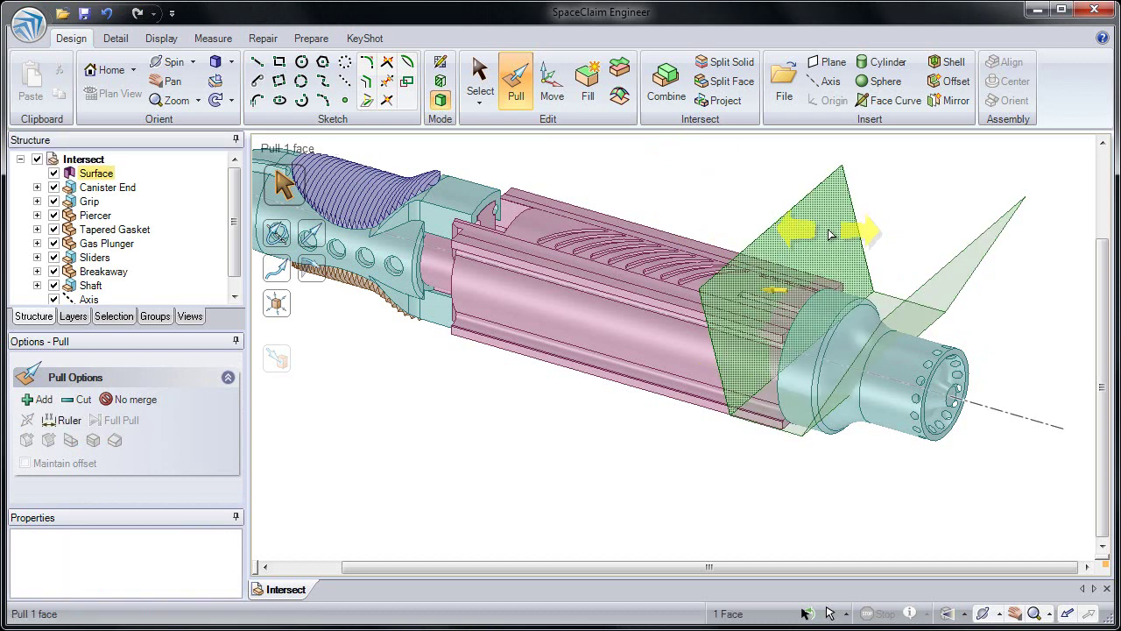
pyautogui.click(942, 291)
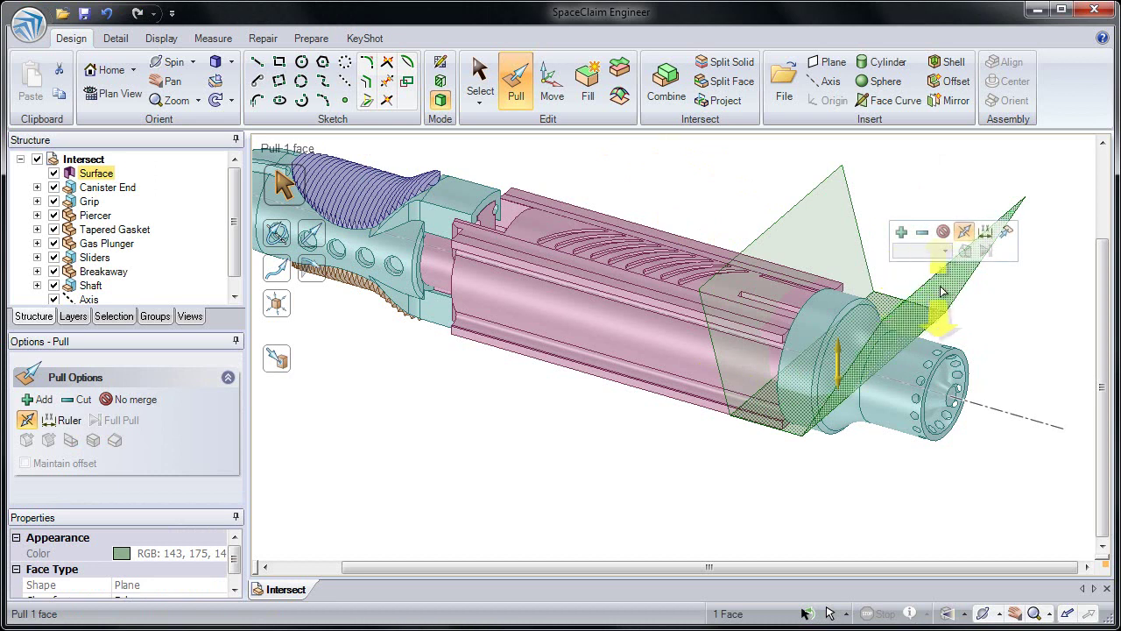
pyautogui.press('Escape')
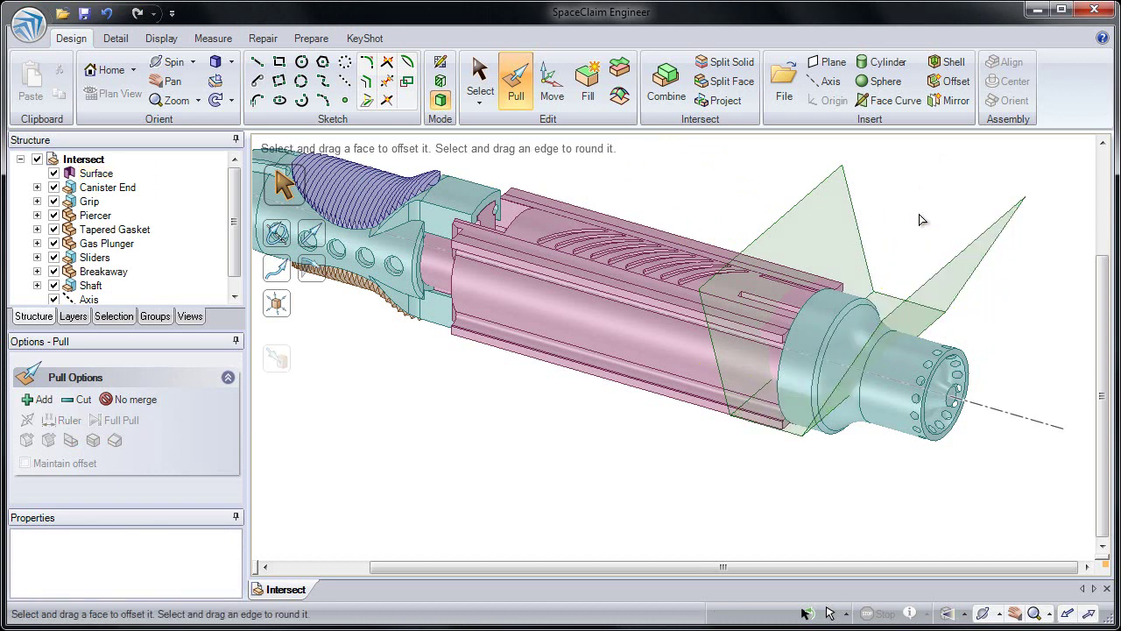
pyautogui.click(919, 219)
pyautogui.moveTo(919, 219); pyautogui.dragTo(723, 220, button='middle')
pyautogui.press('Escape')
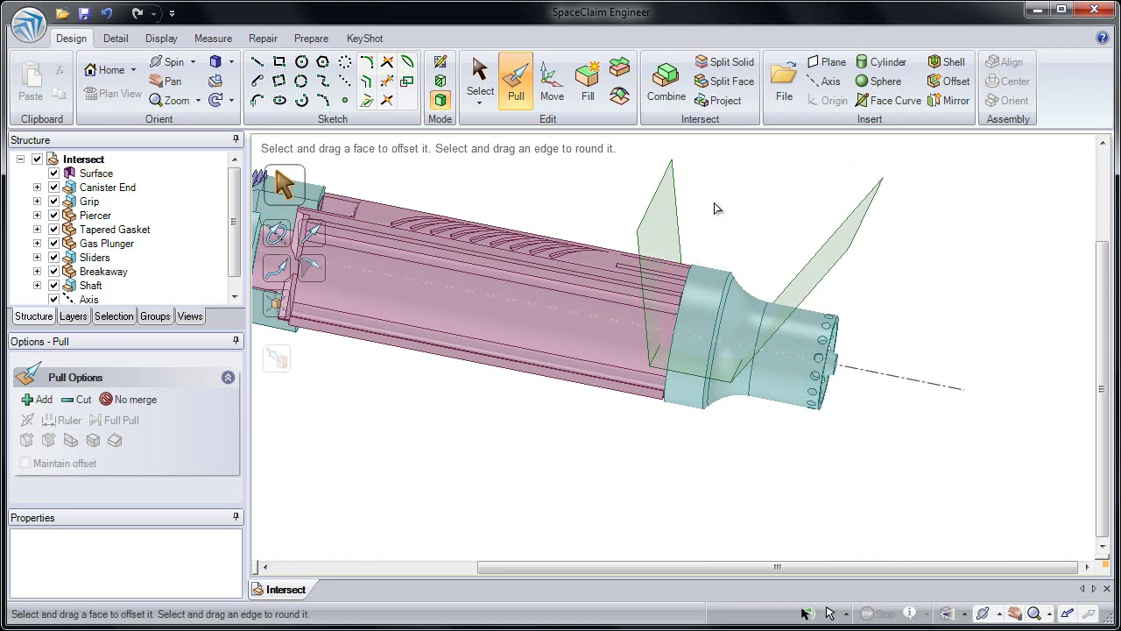
pyautogui.moveTo(796, 204); pyautogui.dragTo(771, 221, button='middle')
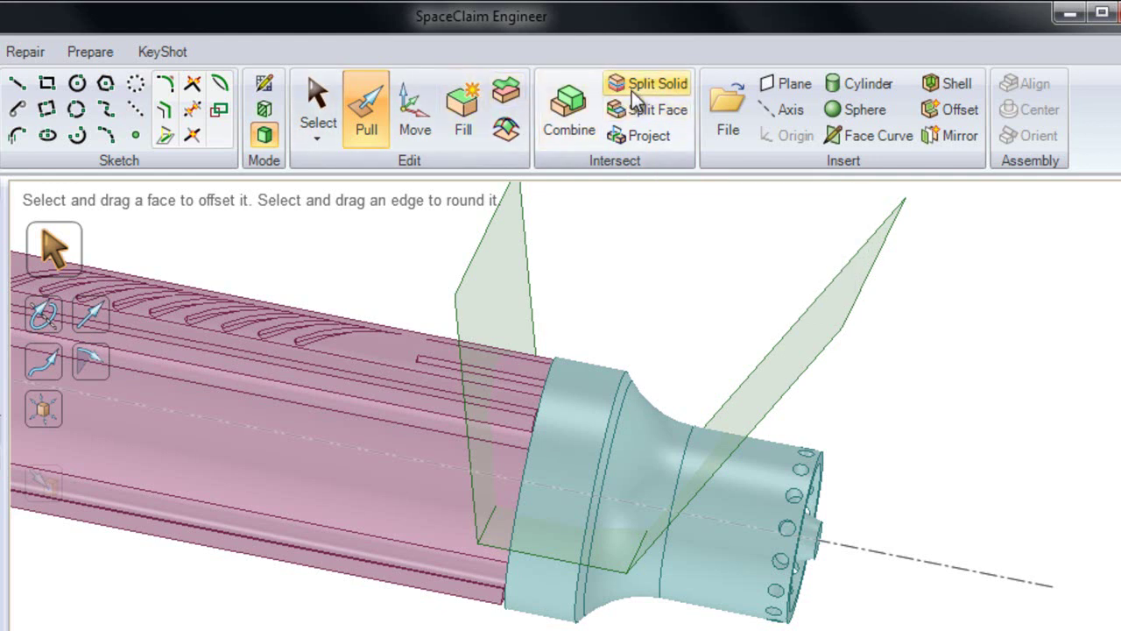
# Split the cyan end part with the slanted planes and remove the red wedge region
pyautogui.click(633, 88)
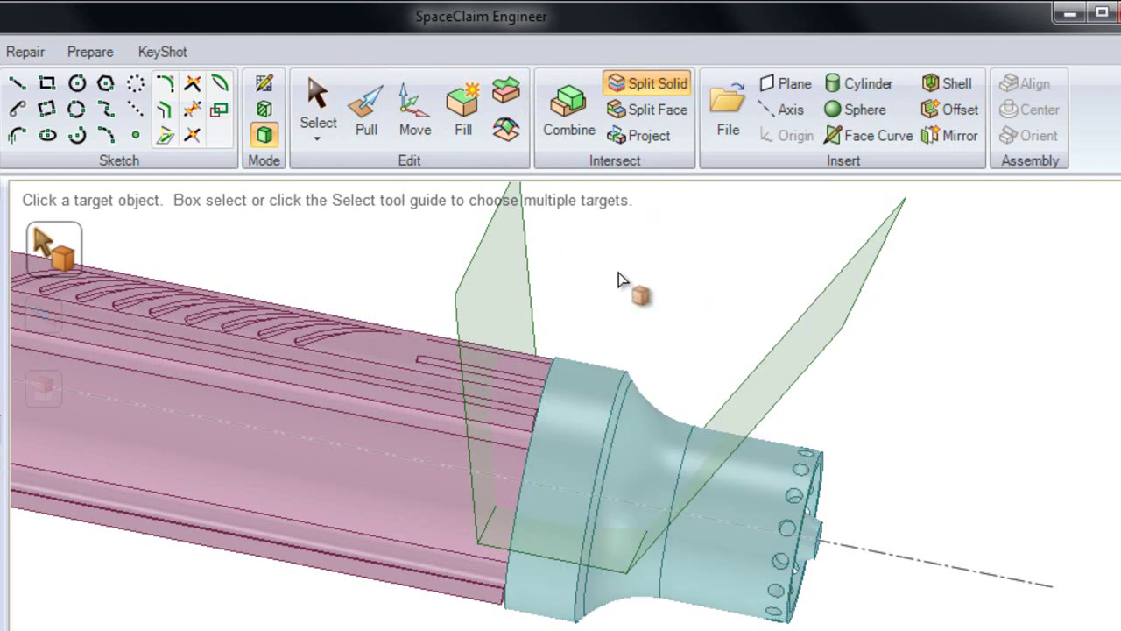
pyautogui.click(611, 398)
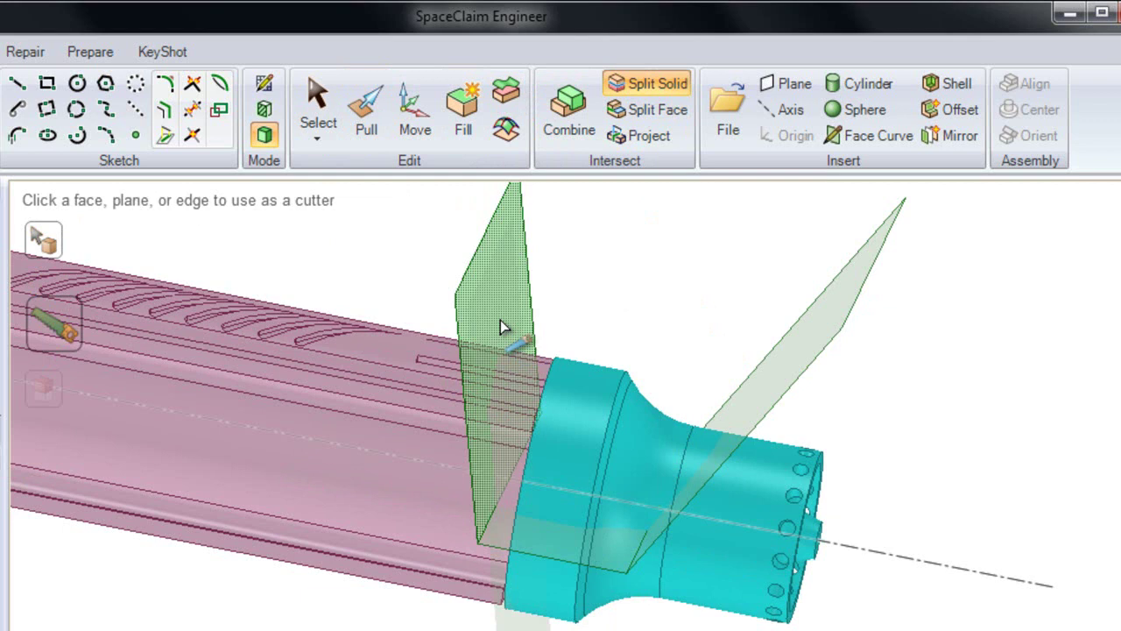
pyautogui.click(767, 385)
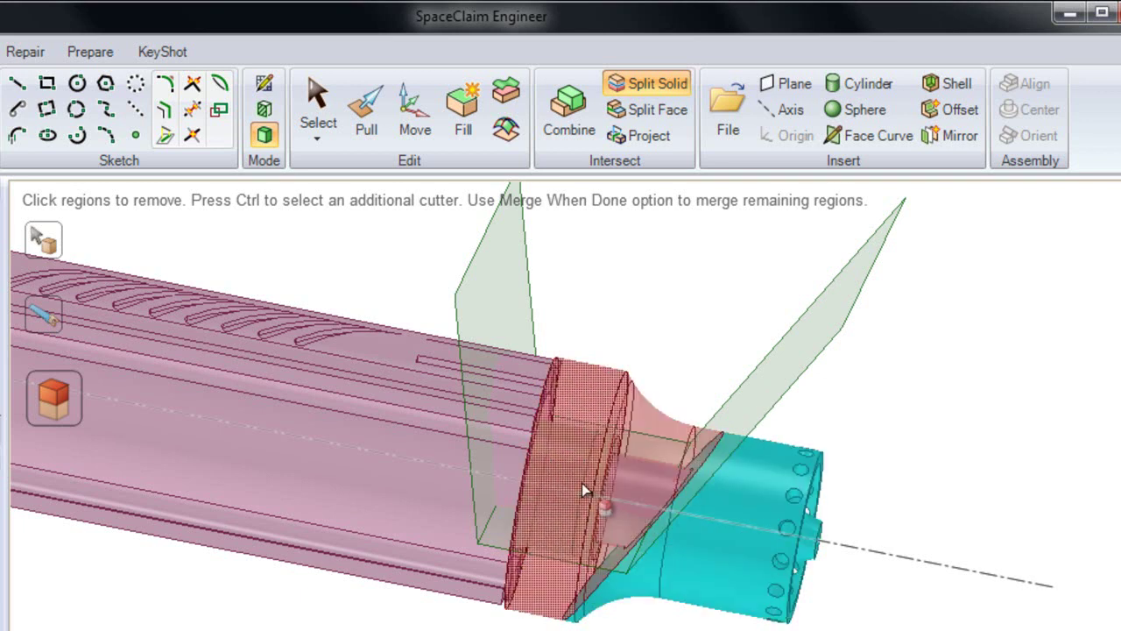
pyautogui.moveTo(588, 488); pyautogui.dragTo(563, 470, button='middle')
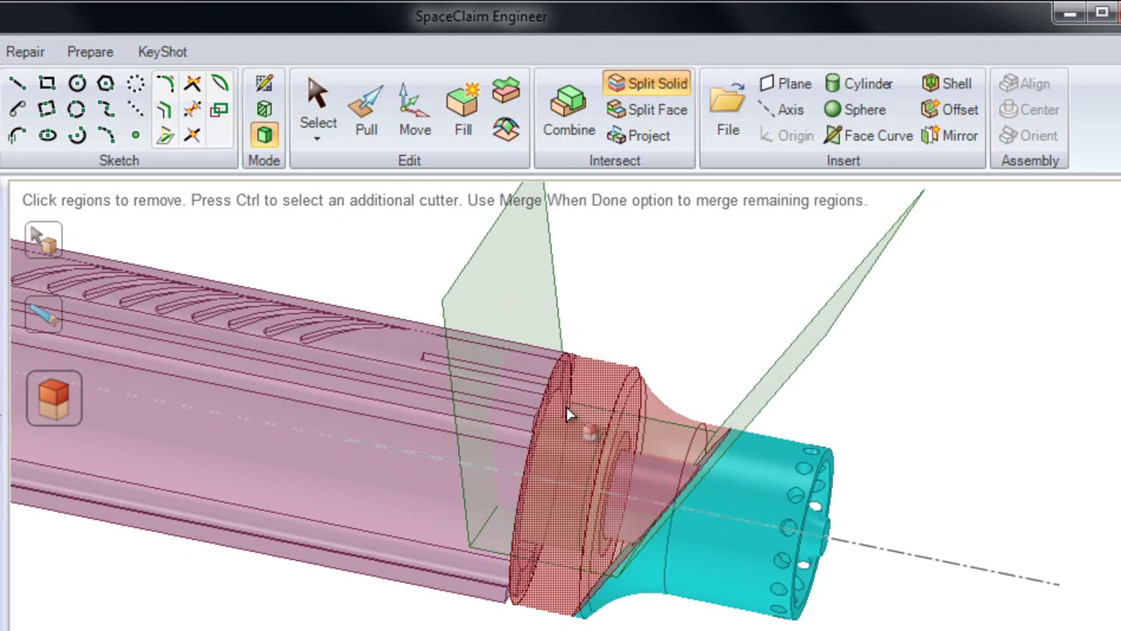
pyautogui.press('ctrl')
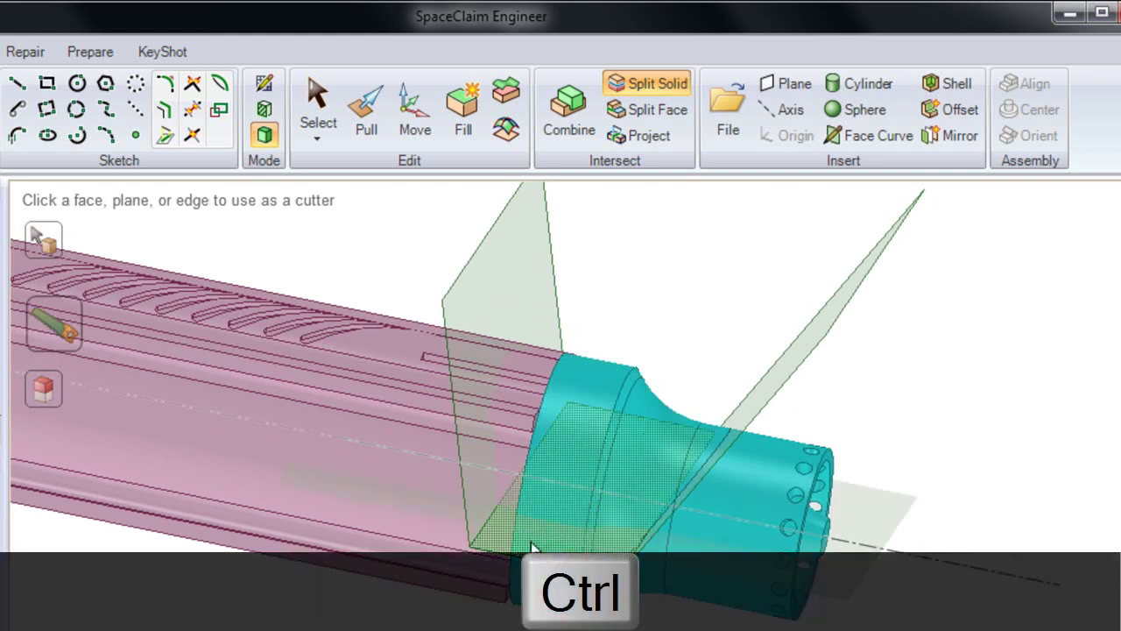
pyautogui.click(532, 547)
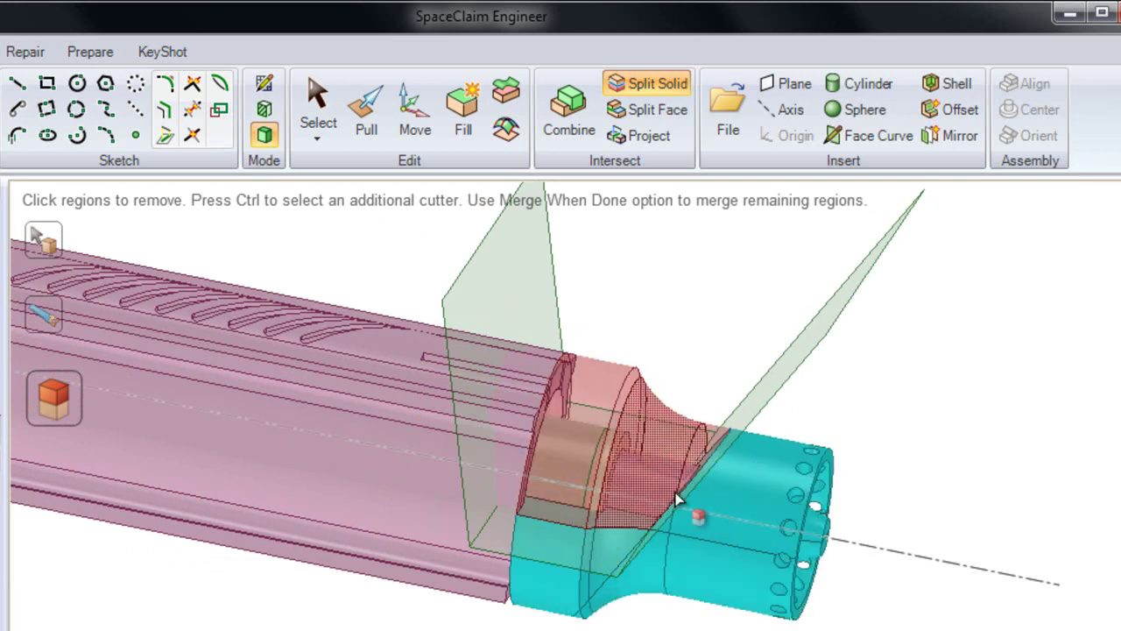
pyautogui.click(550, 603)
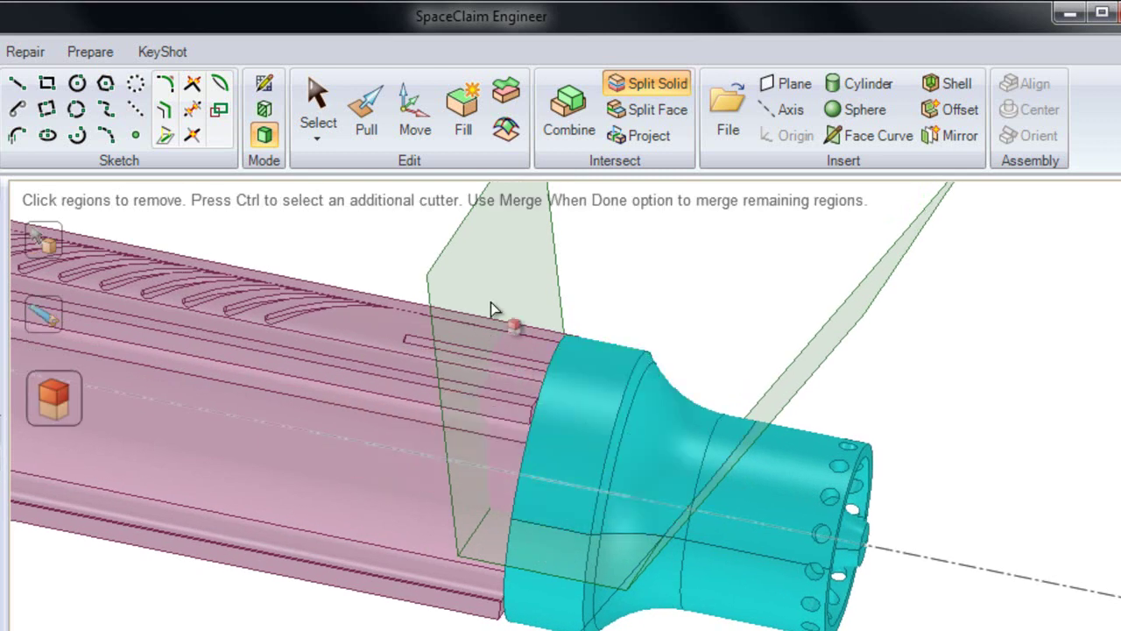
# Add the upright plane as a cutter and remove the red flange region
pyautogui.press('ctrl')
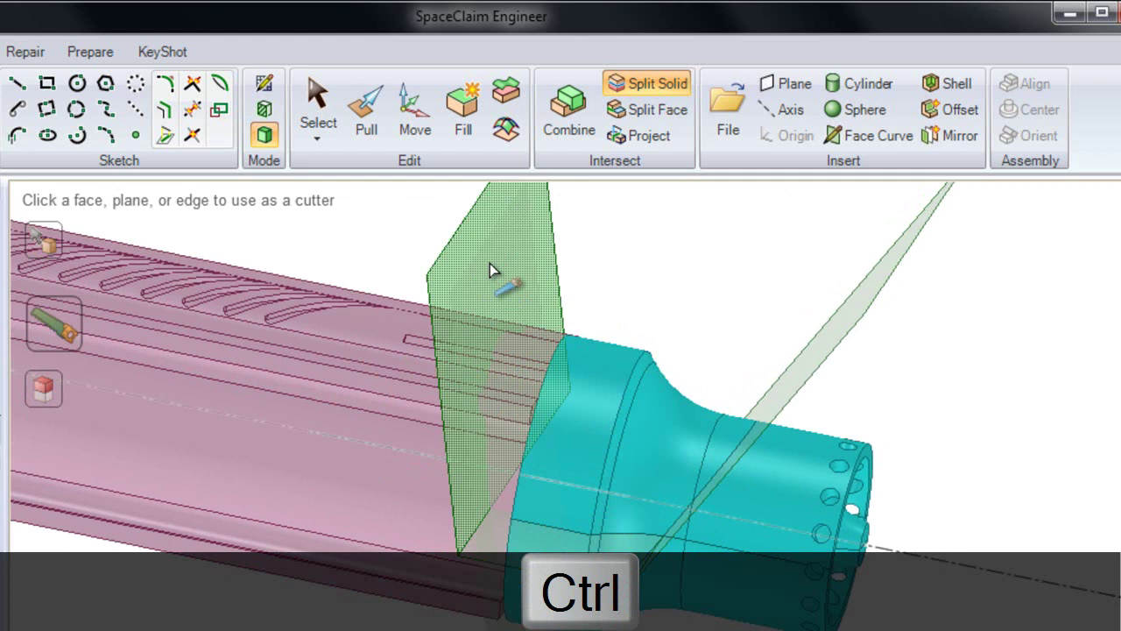
pyautogui.click(490, 262)
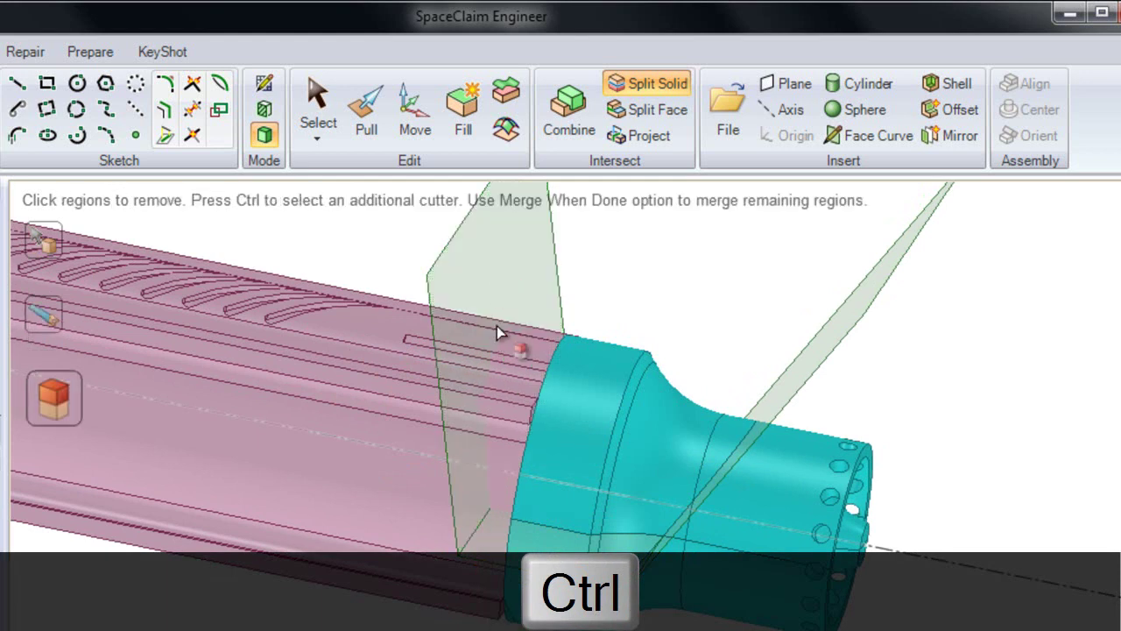
pyautogui.moveTo(497, 326); pyautogui.dragTo(507, 296, button='middle')
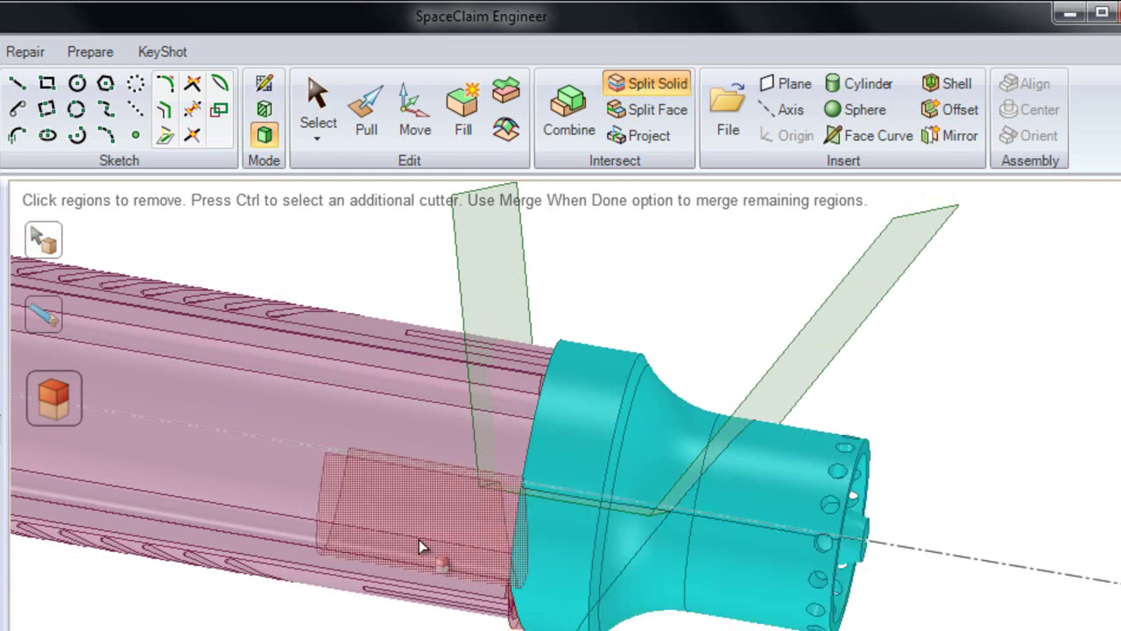
pyautogui.click(576, 403)
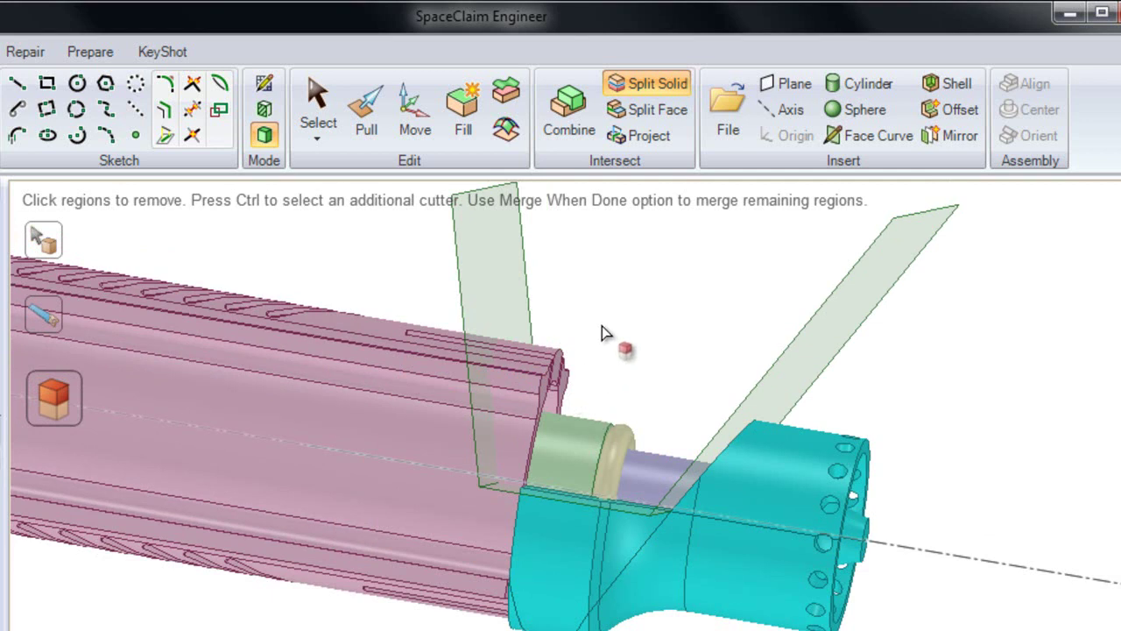
# Undo the split, then target the cyan body with Combine and enable Keep cutter
pyautogui.hotkey('ctrl', 'z')
pyautogui.hotkey('ctrl', 'z')
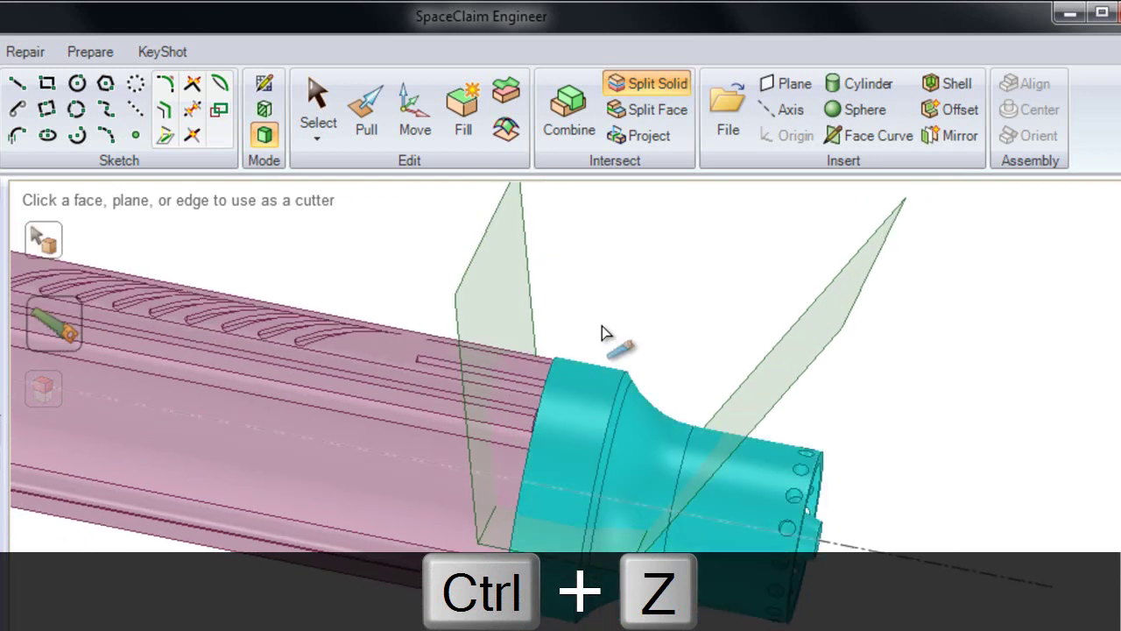
pyautogui.hotkey('ctrl', 'z')
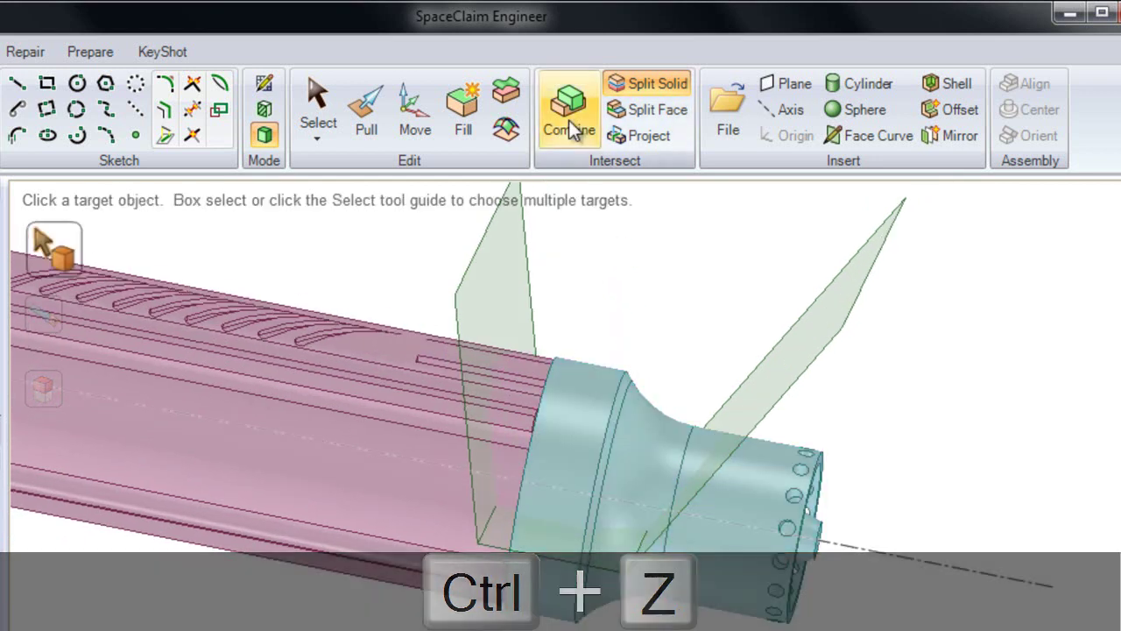
pyautogui.click(571, 128)
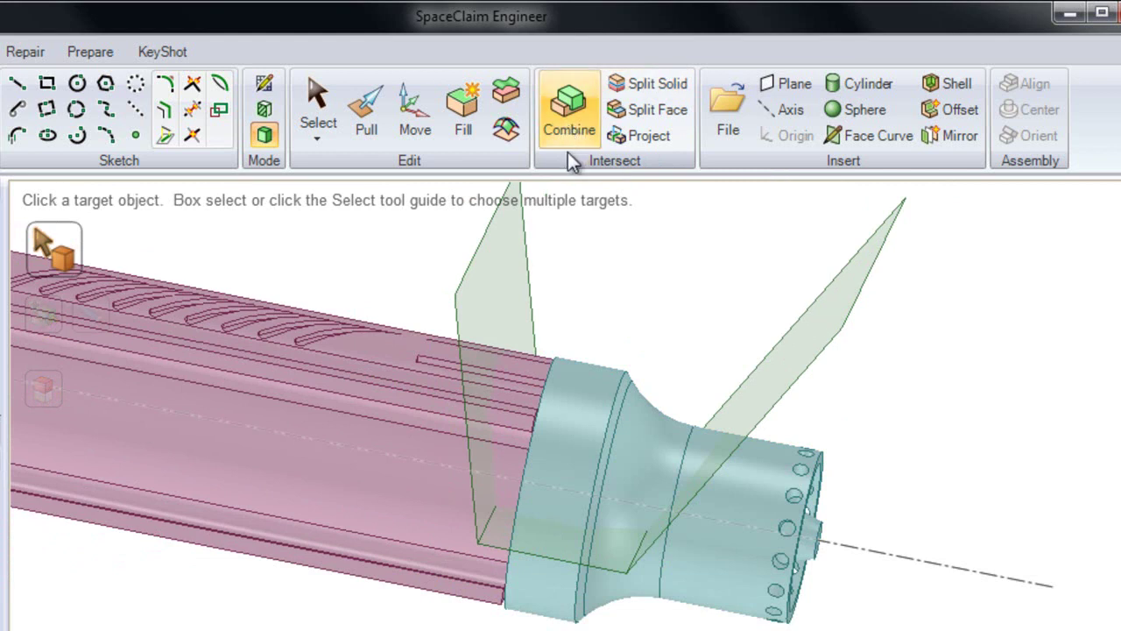
pyautogui.click(596, 406)
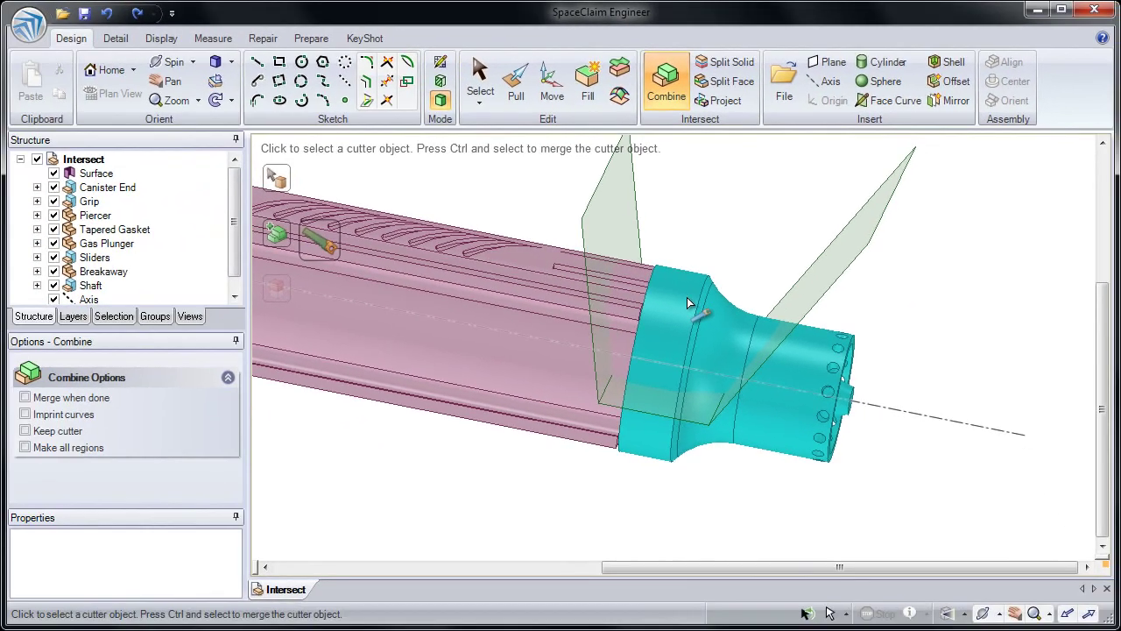
pyautogui.click(77, 439)
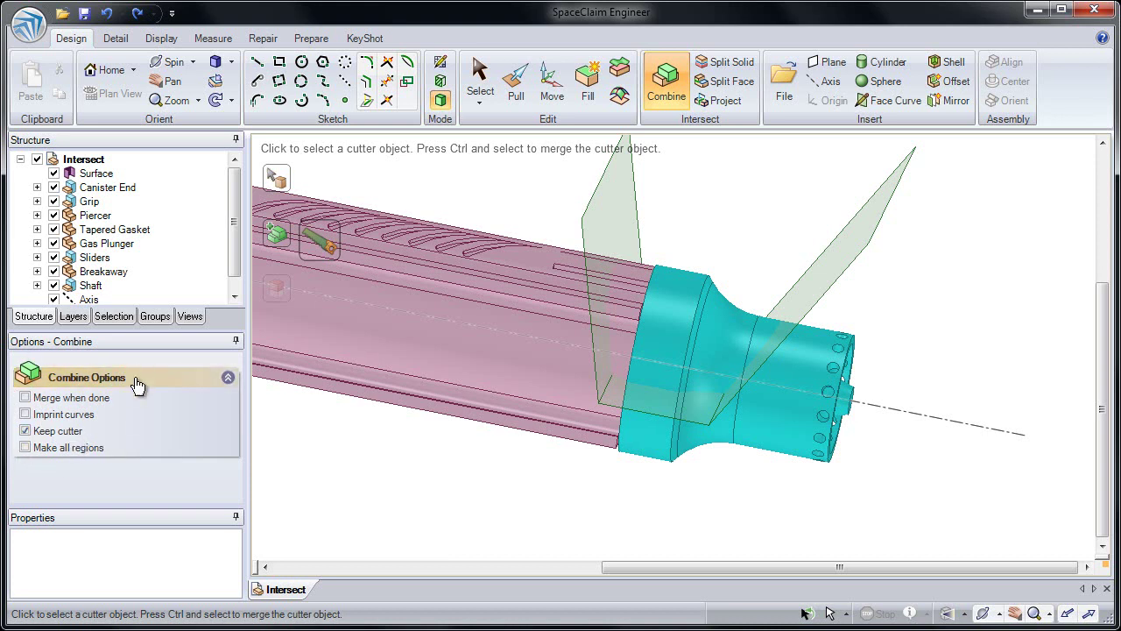
# Cut with the green surface, removing the red regions of the cyan collar and pink shaft
pyautogui.click(616, 213)
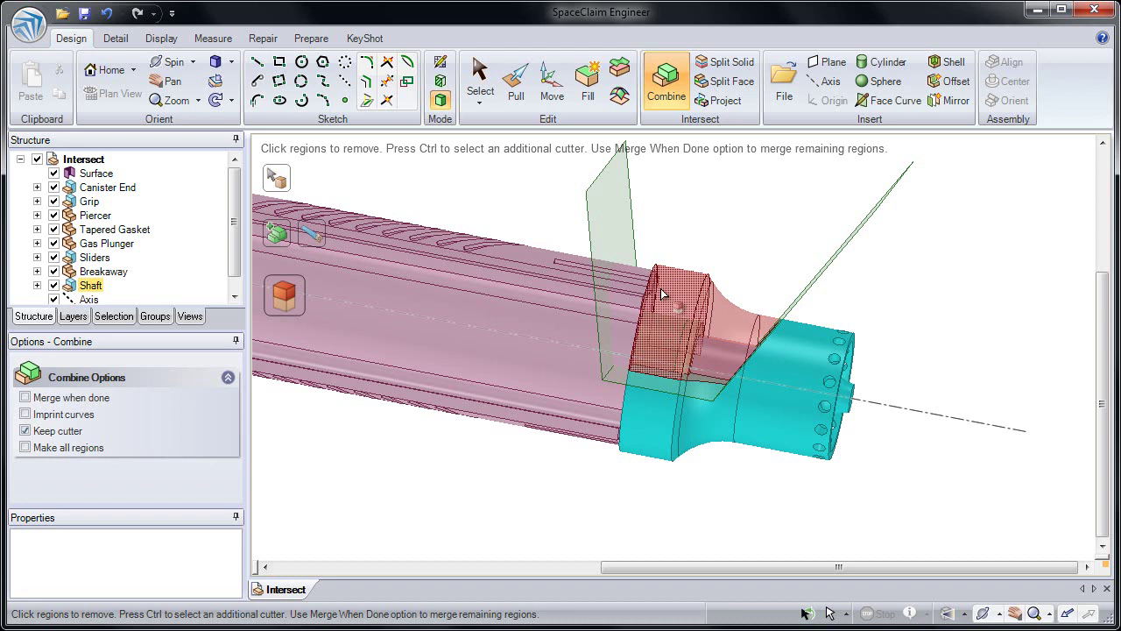
pyautogui.click(671, 298)
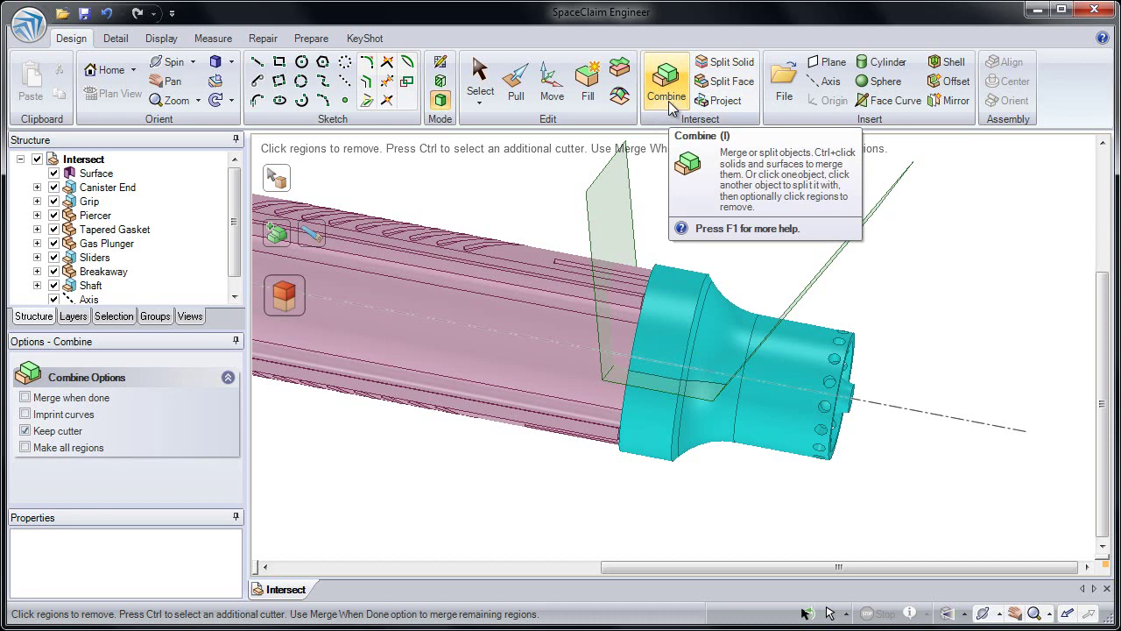
pyautogui.click(667, 316)
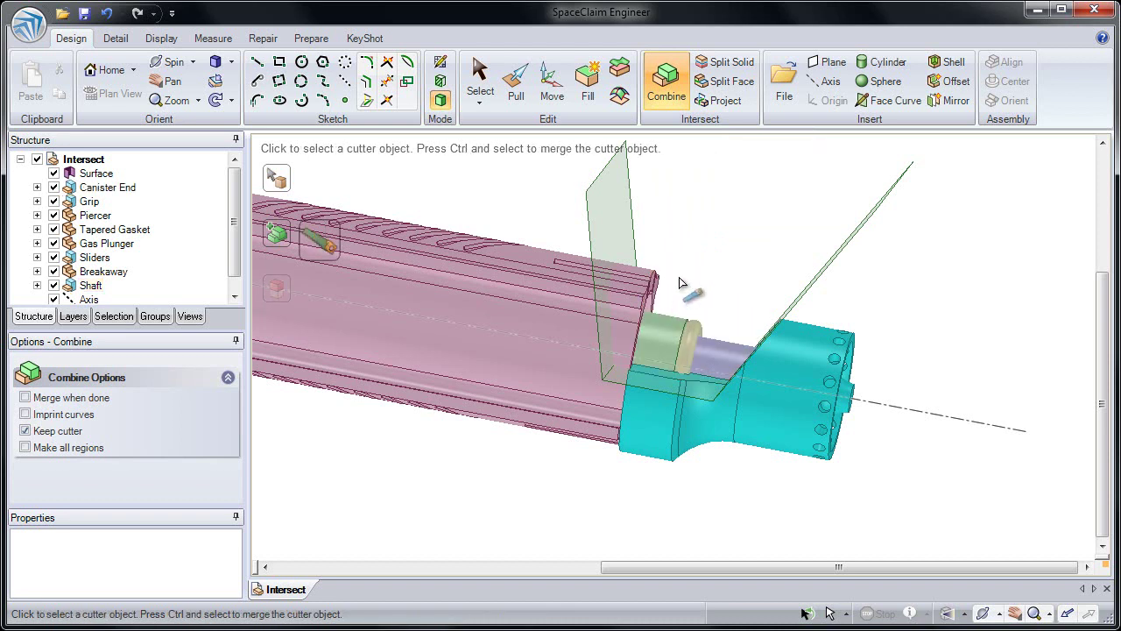
pyautogui.click(680, 279)
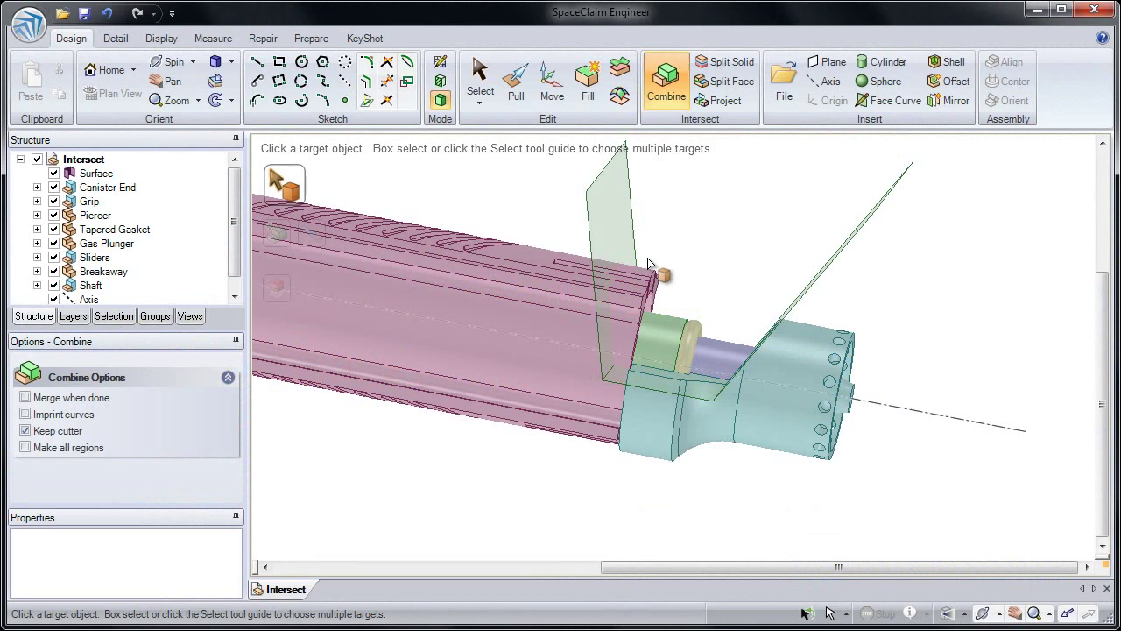
# Delete the leftover green Surface
pyautogui.click(480, 83)
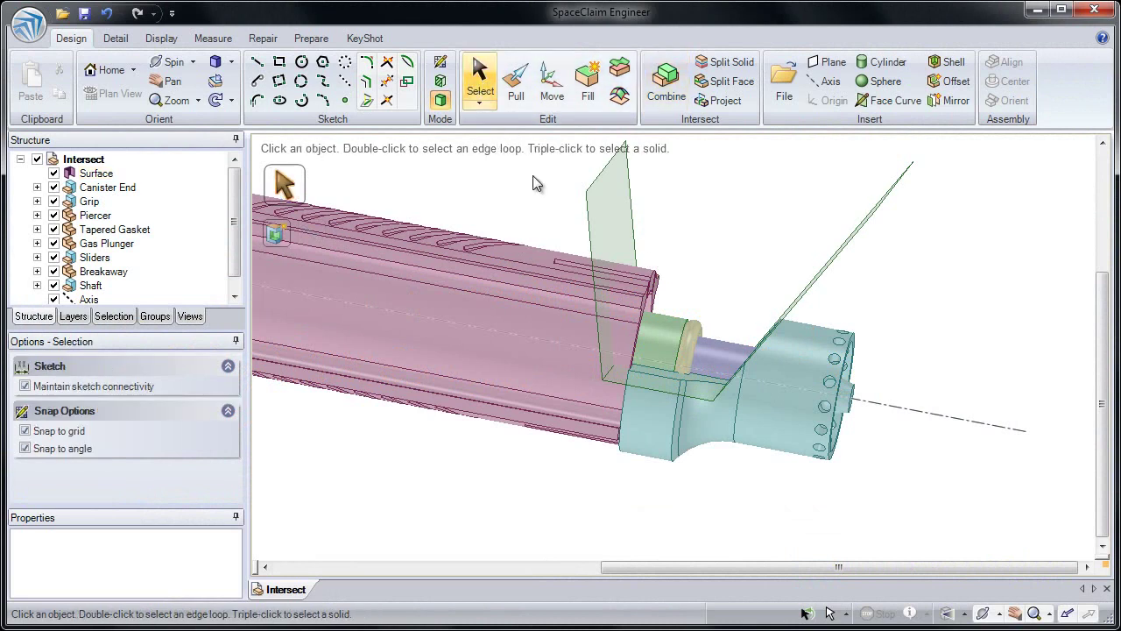
pyautogui.click(103, 173)
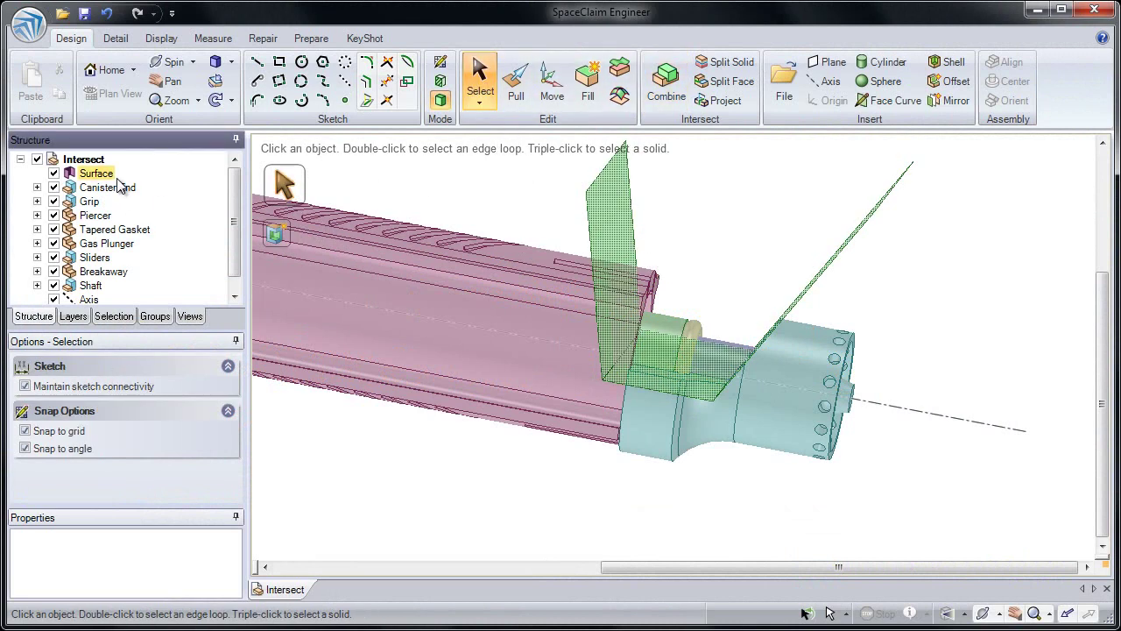
pyautogui.press('Delete')
# Insert a plane through the assembly's central axis
pyautogui.click(605, 351)
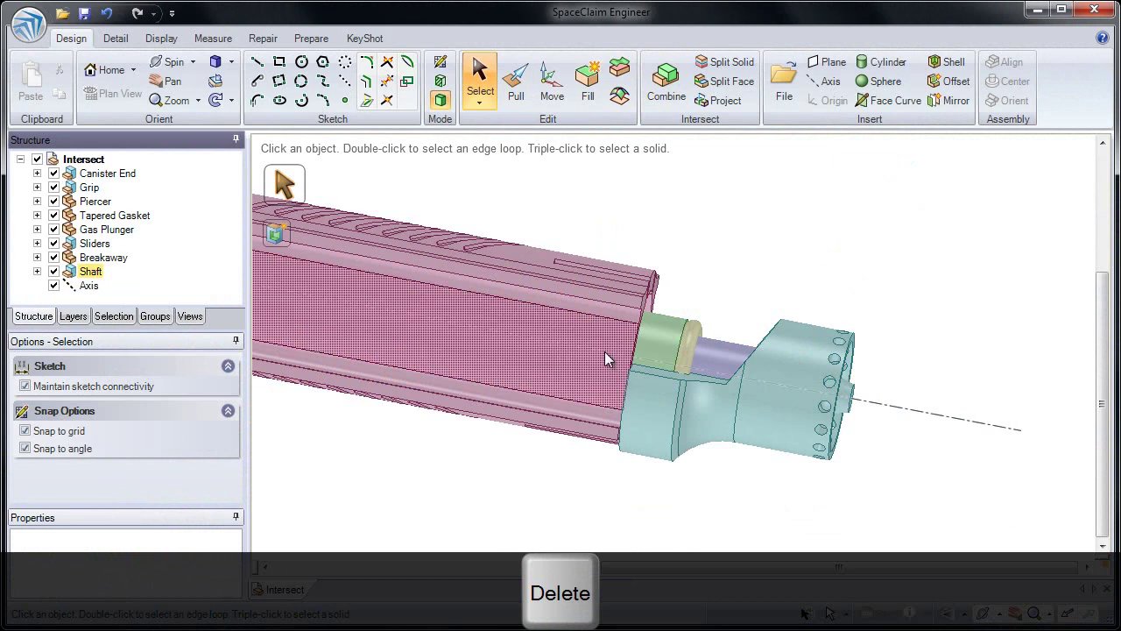
pyautogui.moveTo(605, 352); pyautogui.dragTo(656, 248, button='middle')
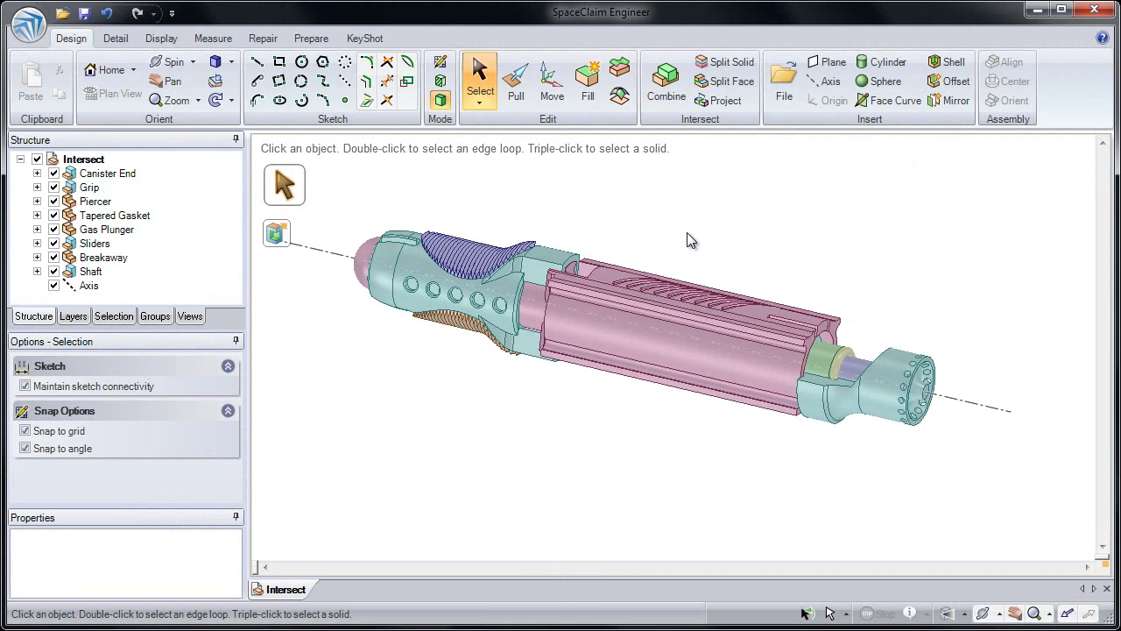
pyautogui.click(957, 395)
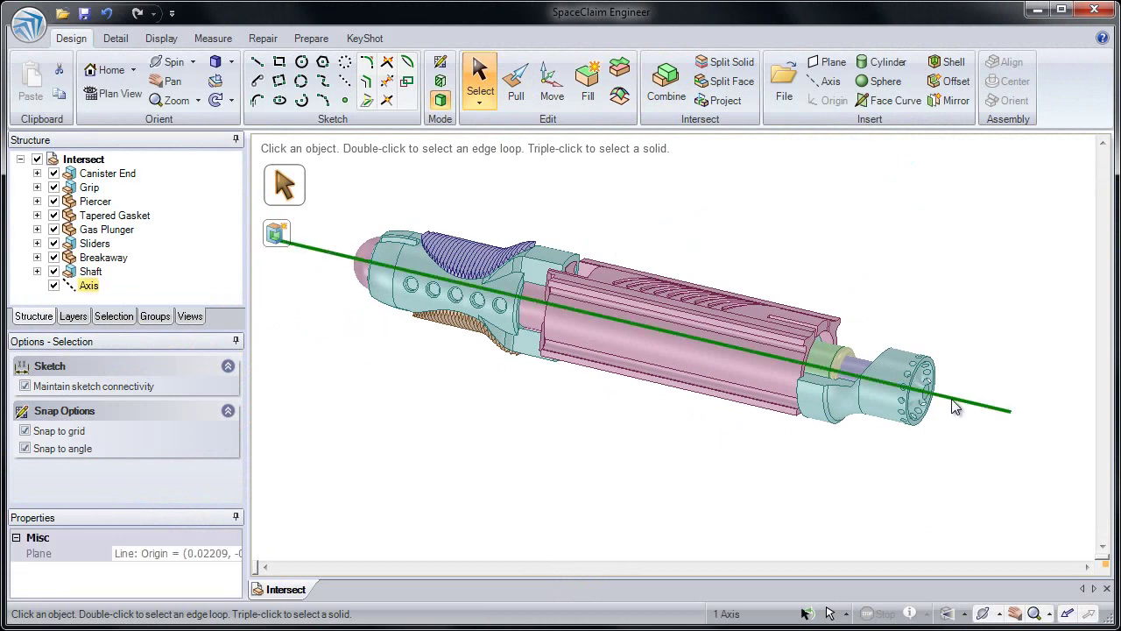
pyautogui.click(832, 63)
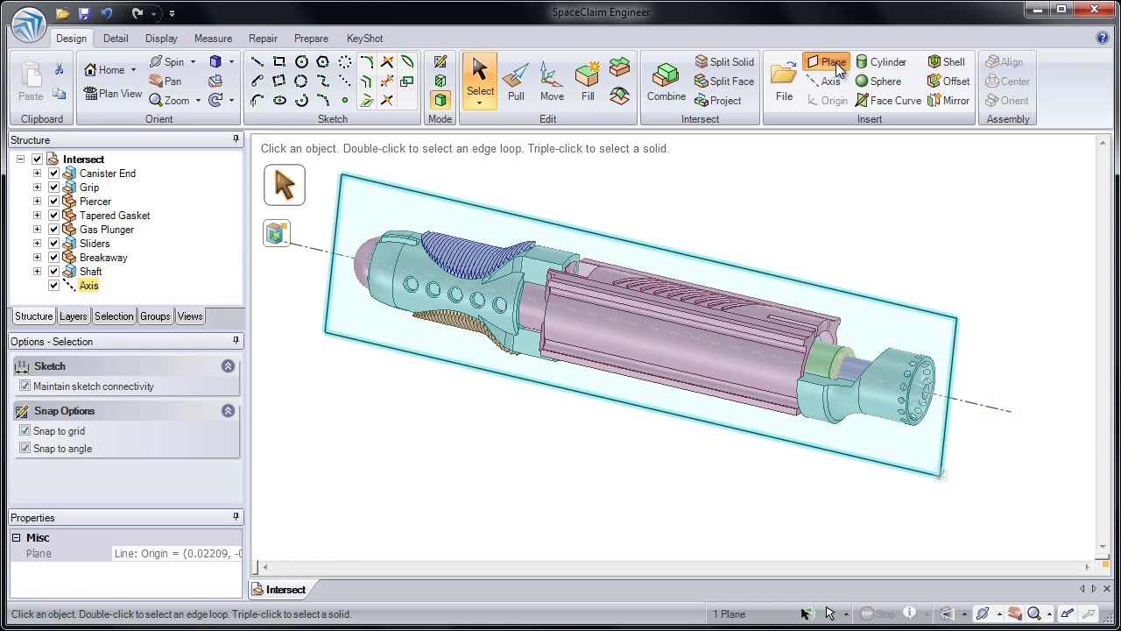
pyautogui.click(772, 191)
pyautogui.moveTo(770, 198); pyautogui.dragTo(744, 195, button='middle')
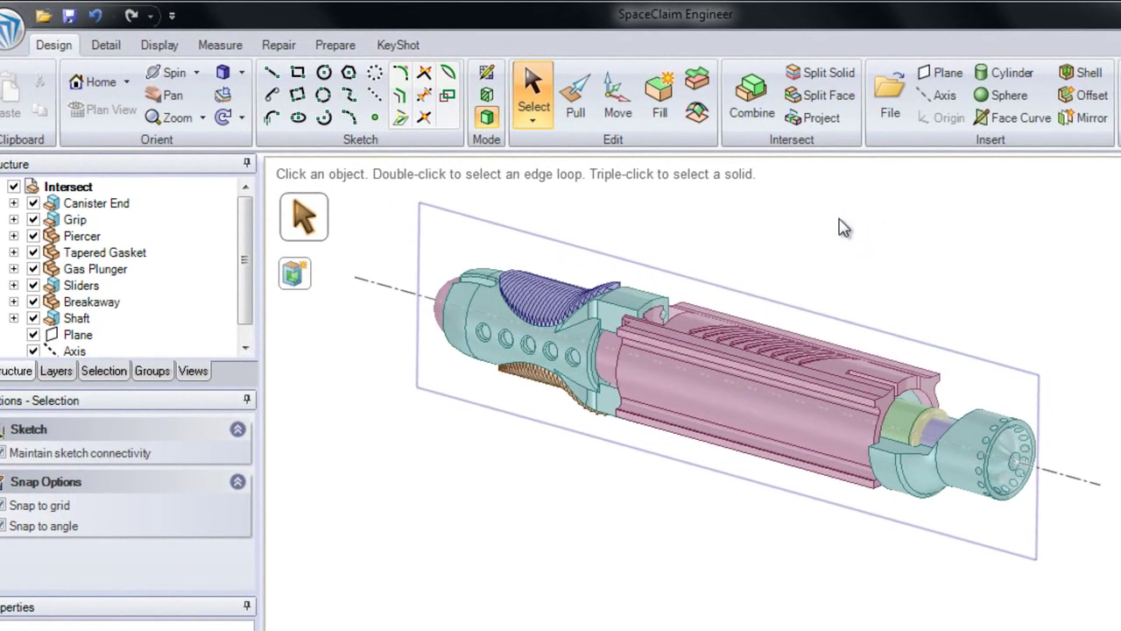
# Start Combine and box-select every part of the assembly as targets
pyautogui.click(749, 98)
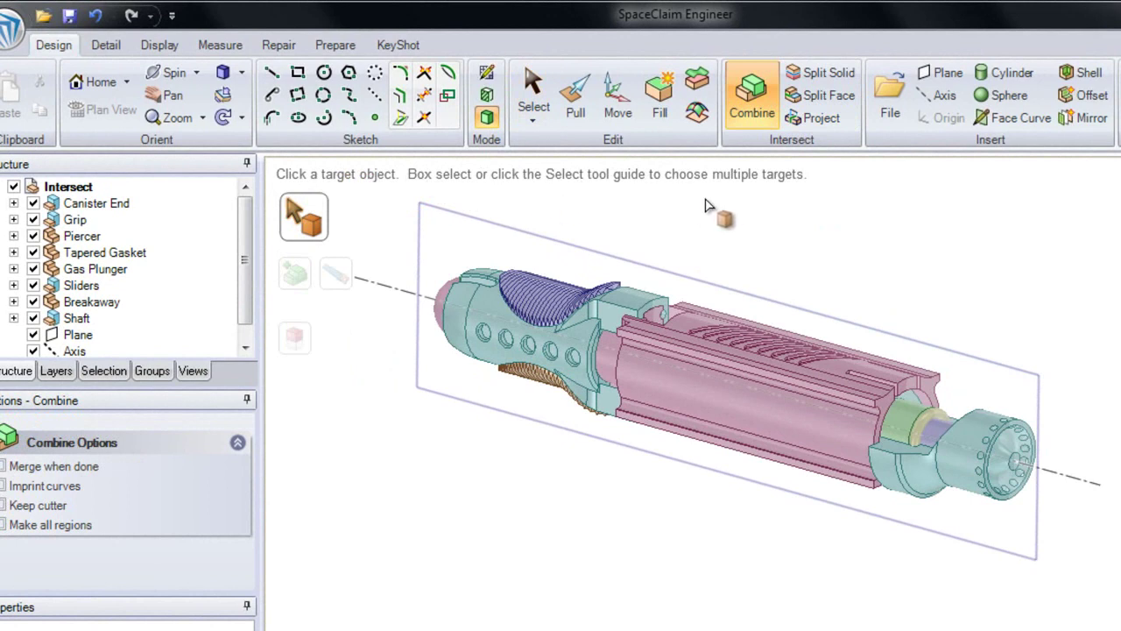
pyautogui.moveTo(381, 192)
pyautogui.mouseDown()
pyautogui.moveTo(491, 252)
pyautogui.moveTo(722, 414)
pyautogui.moveTo(1086, 570)
pyautogui.moveTo(1120, 617)
pyautogui.mouseUp()
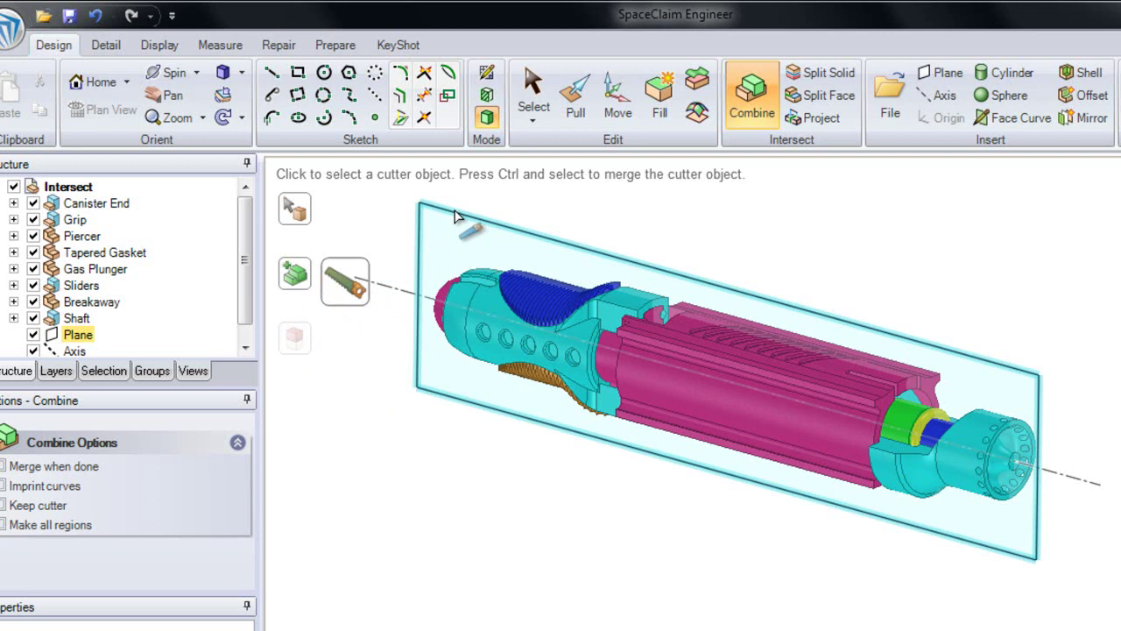
# Cut with the lengthwise plane and remove the near halves of the grip, Shaft and inner cylinder
pyautogui.click(456, 217)
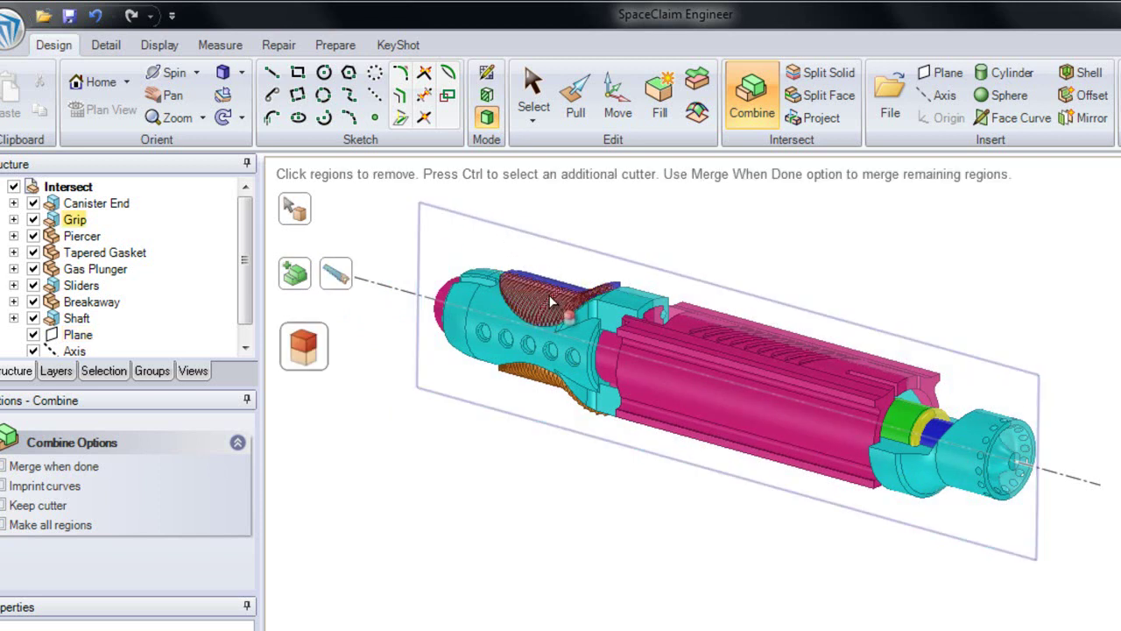
pyautogui.moveTo(674, 377); pyautogui.dragTo(708, 412, button='middle')
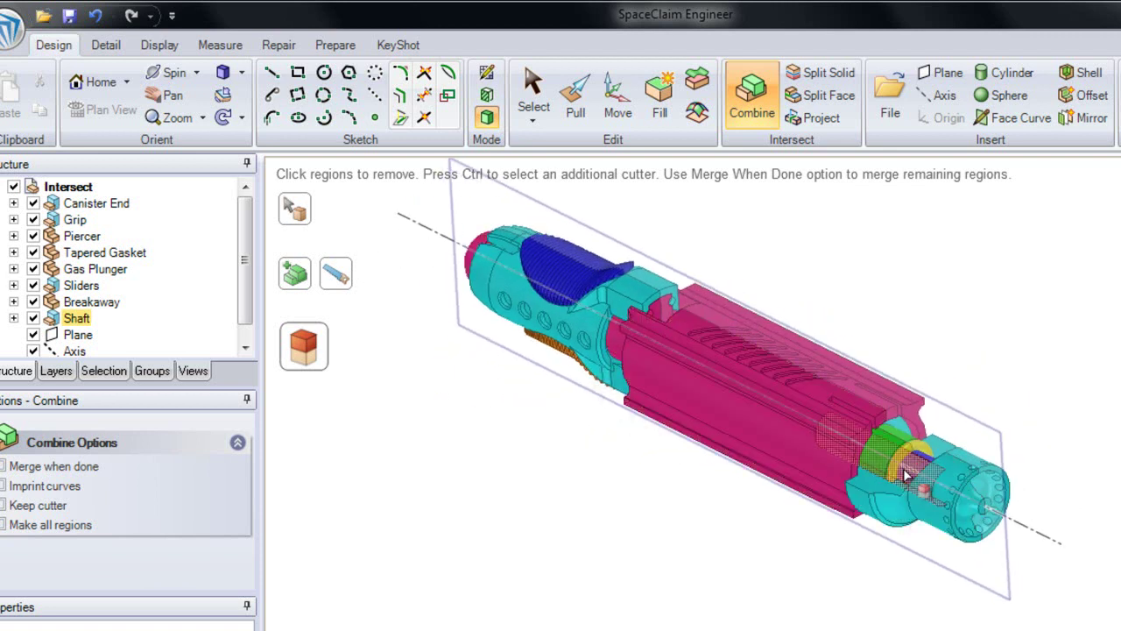
pyautogui.click(582, 328)
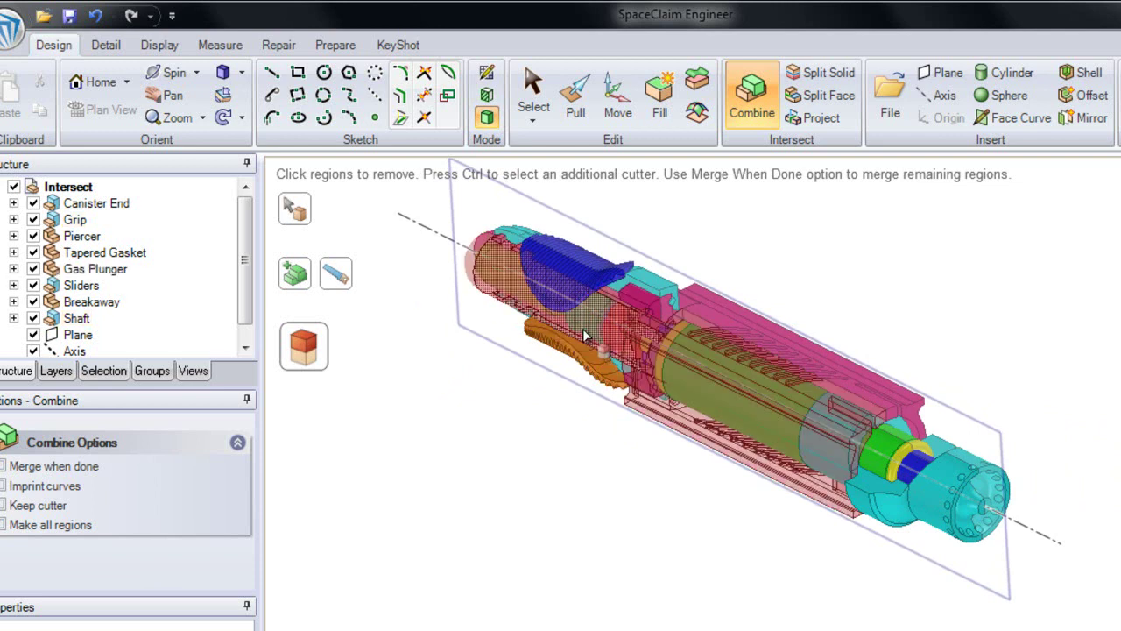
pyautogui.click(739, 402)
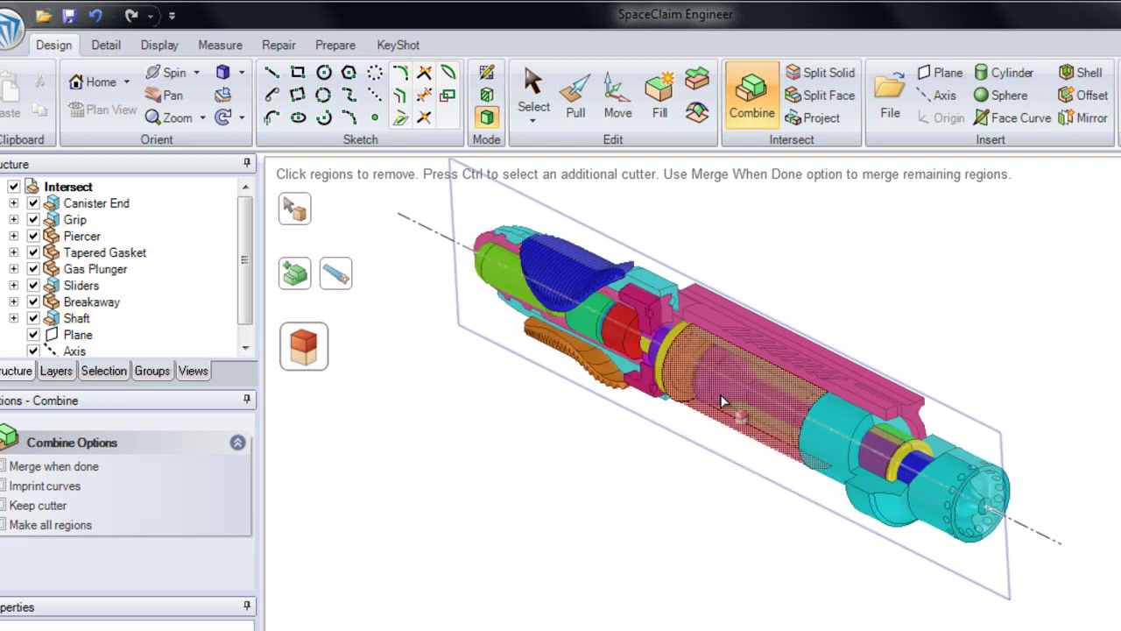
pyautogui.click(722, 402)
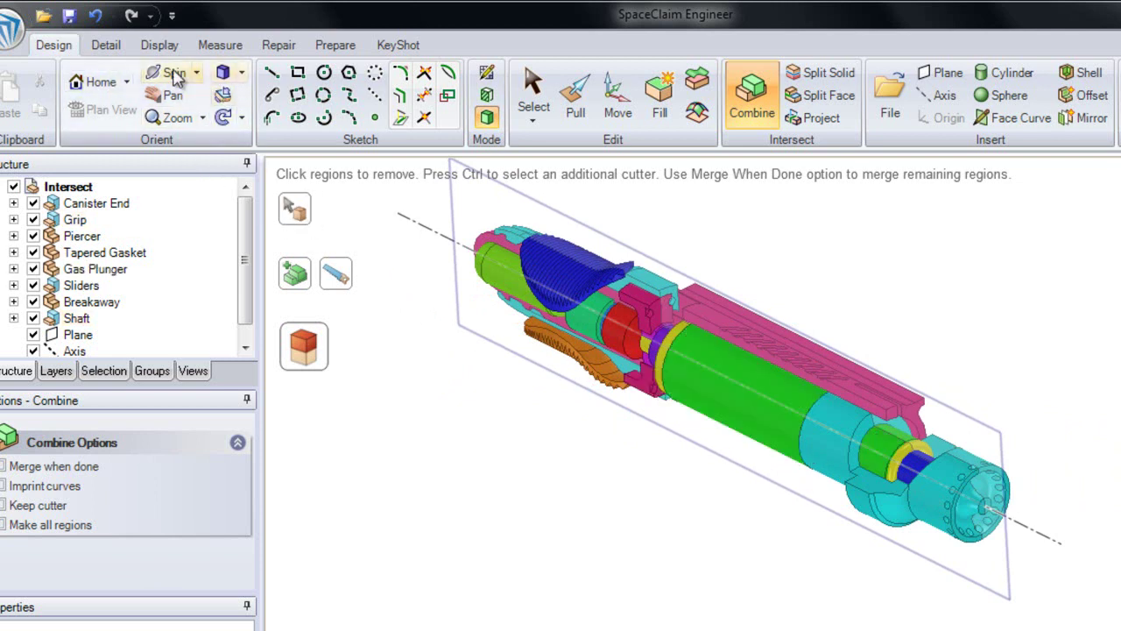
# Switch to the Right view and remove the cyan, orange ring and upper Grip half-regions
pyautogui.click(242, 75)
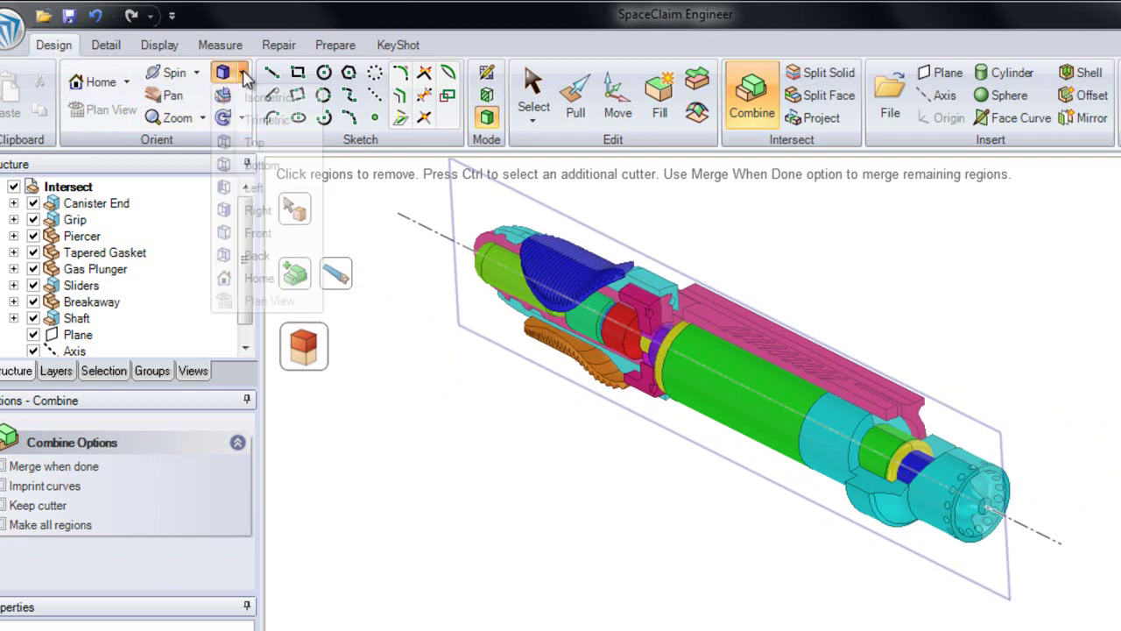
pyautogui.click(279, 210)
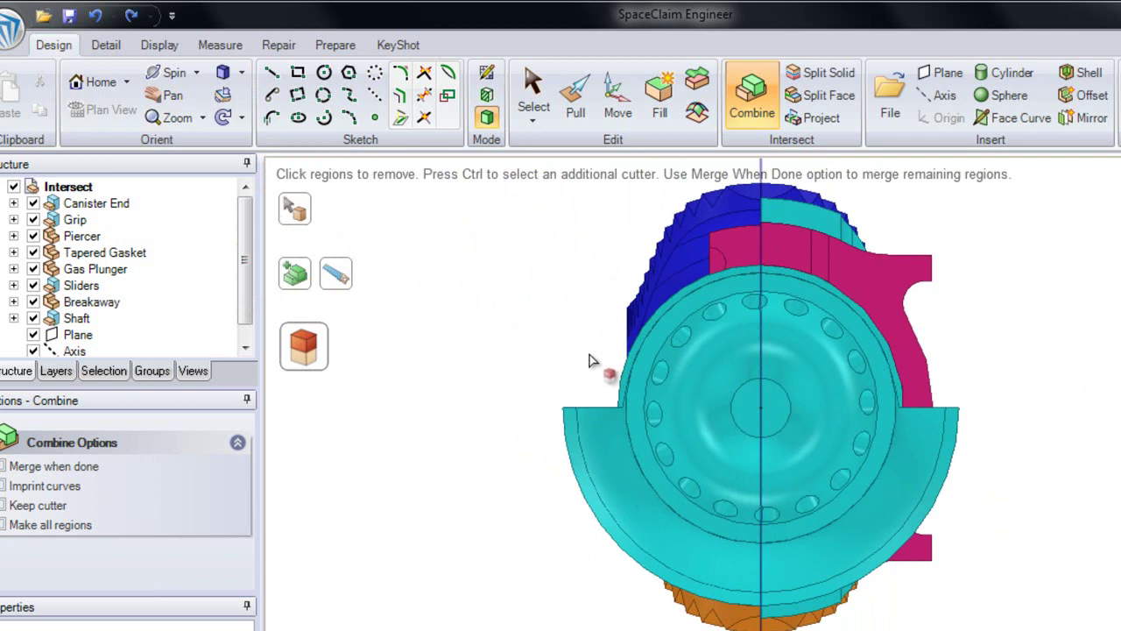
pyautogui.click(645, 376)
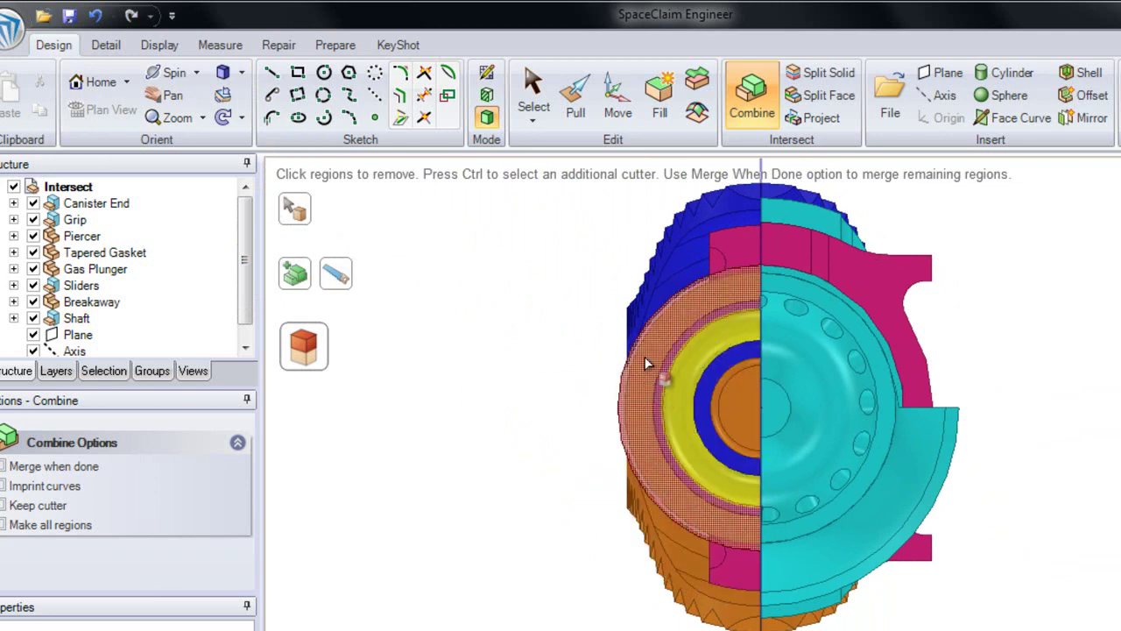
pyautogui.click(645, 360)
pyautogui.click(648, 306)
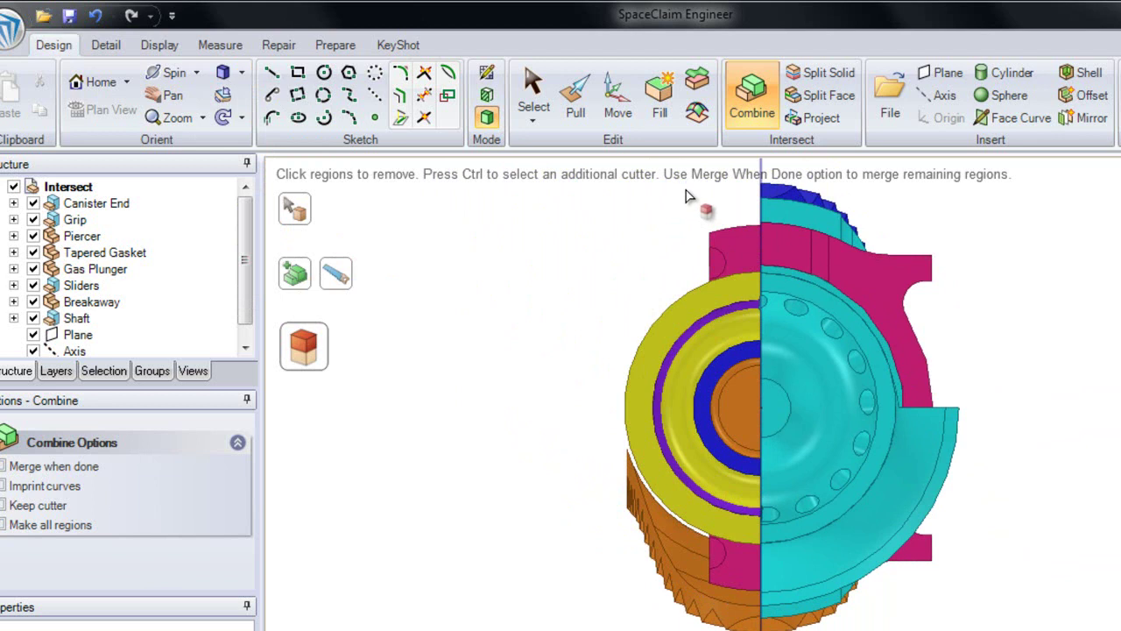
# Box-select and remove the remaining left-side regions of the assembly
pyautogui.moveTo(684, 191); pyautogui.dragTo(573, 456)
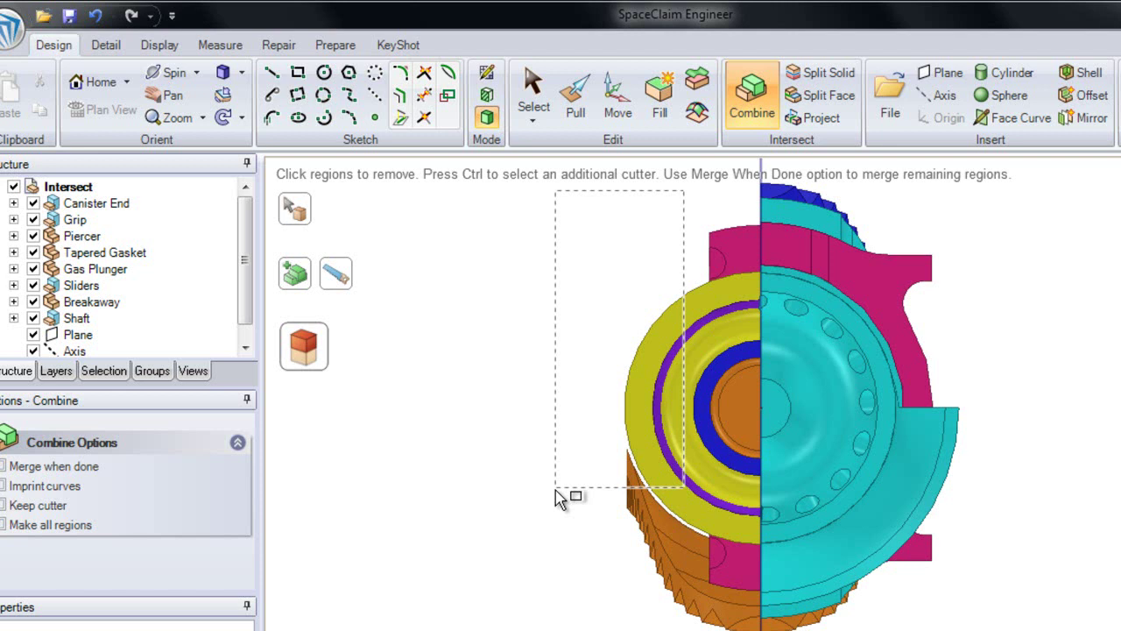
pyautogui.moveTo(555, 491); pyautogui.dragTo(507, 615)
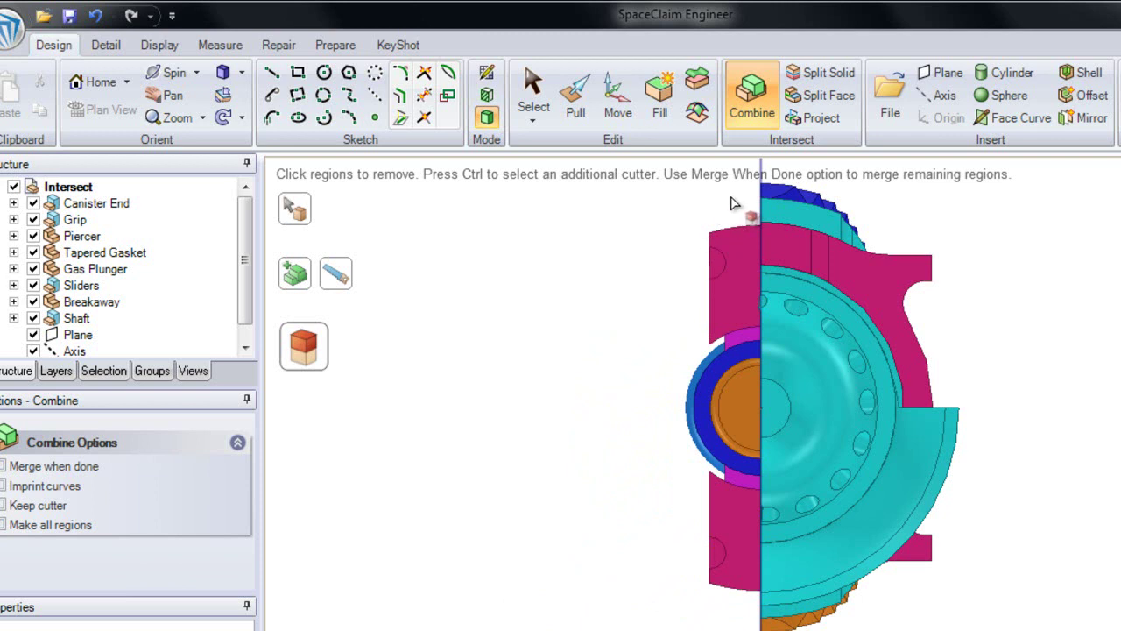
pyautogui.moveTo(734, 197)
pyautogui.mouseDown()
pyautogui.moveTo(677, 335)
pyautogui.moveTo(591, 622)
pyautogui.mouseUp()
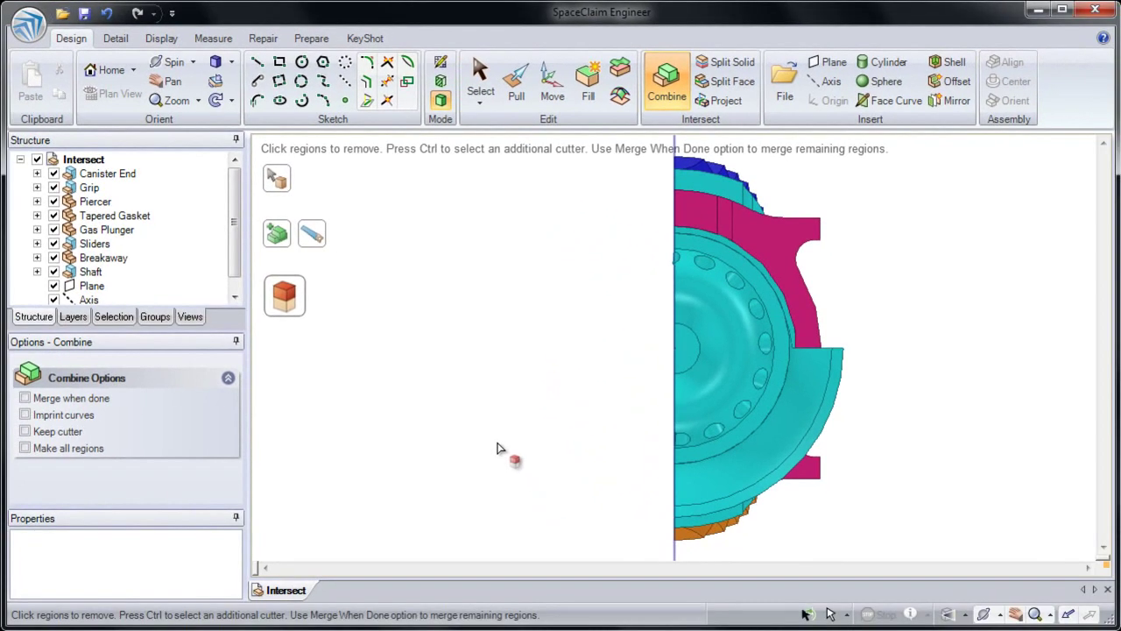
# Return to the Home view, finish region removal, and go back to the Select tool
pyautogui.click(107, 71)
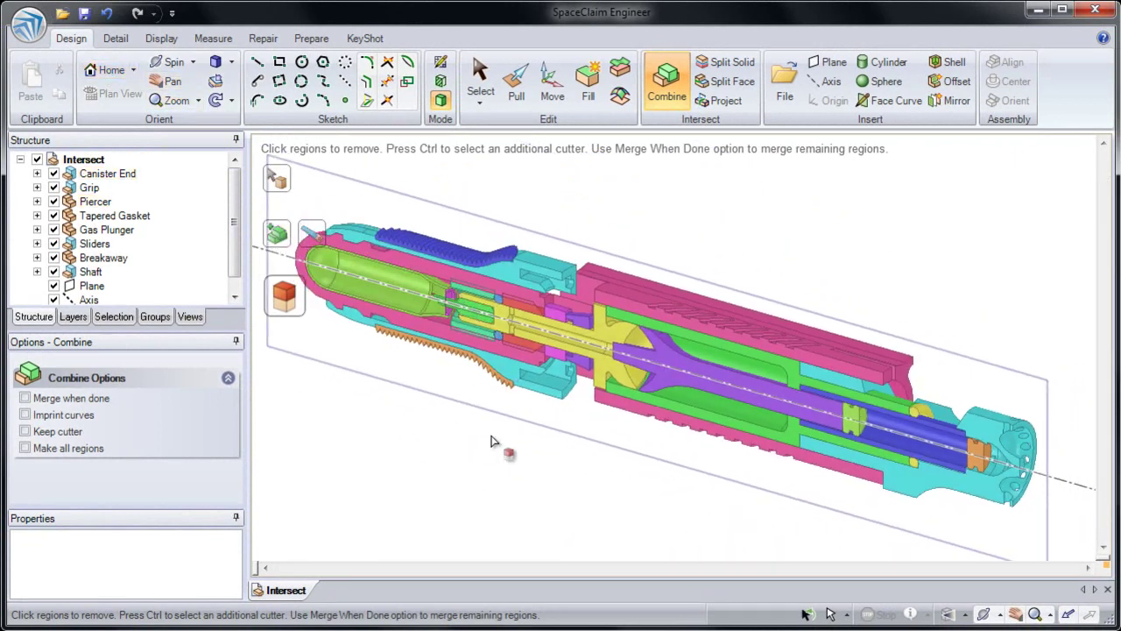
pyautogui.click(447, 445)
pyautogui.press('s')
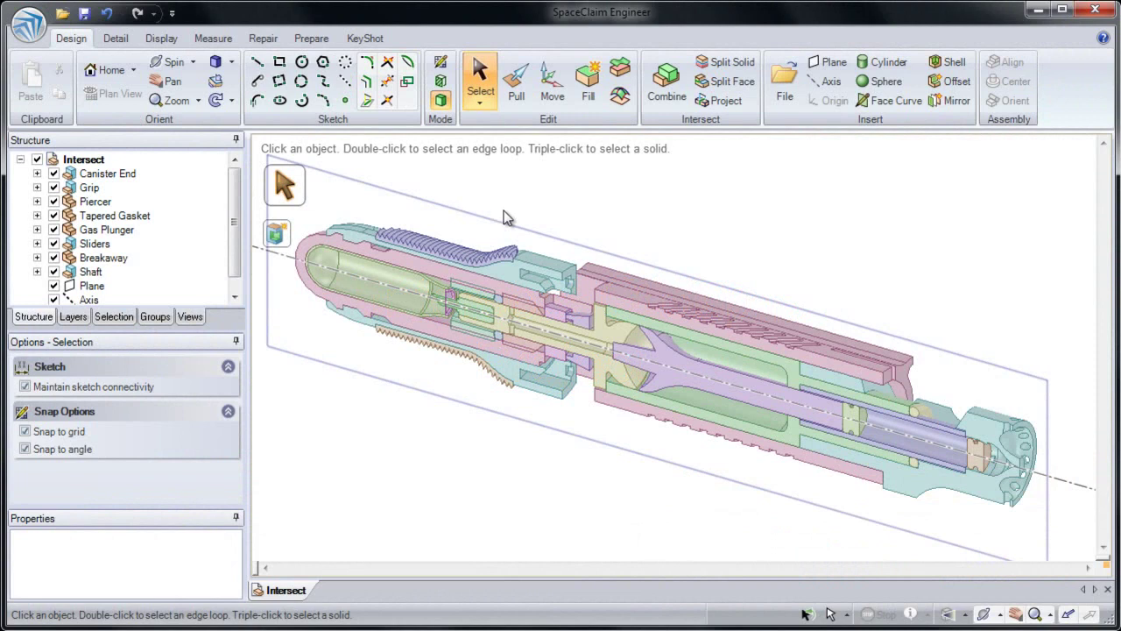
# Orbit to the uncut side of the assembly and zoom in on the pink shaft
pyautogui.moveTo(627, 292); pyautogui.dragTo(601, 252, button='middle')
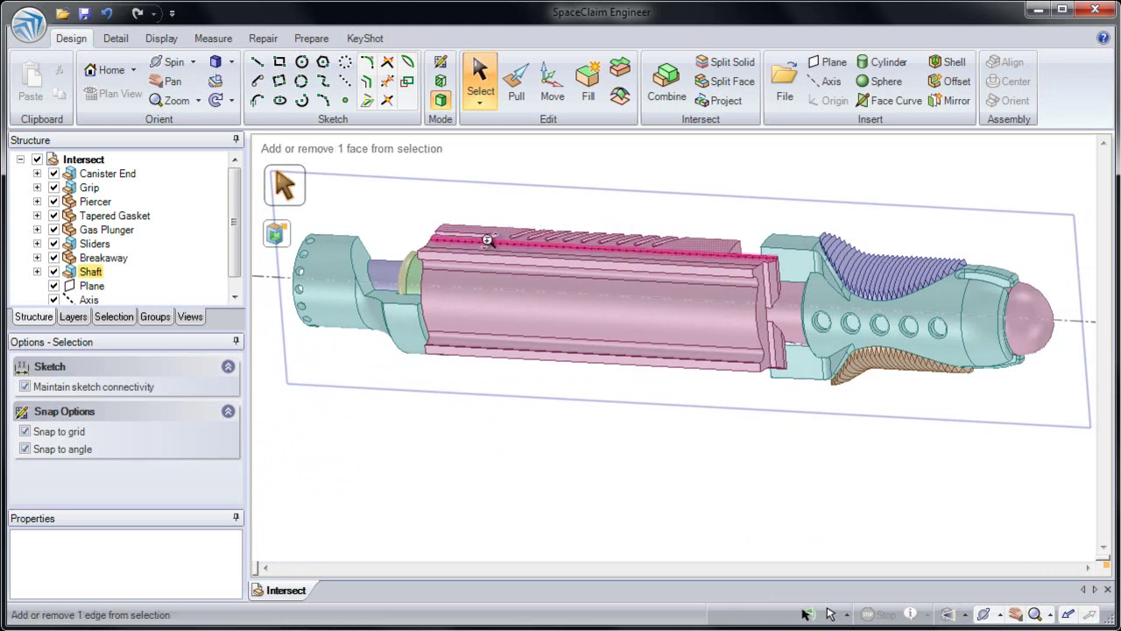
pyautogui.scroll(5, 465, 280)
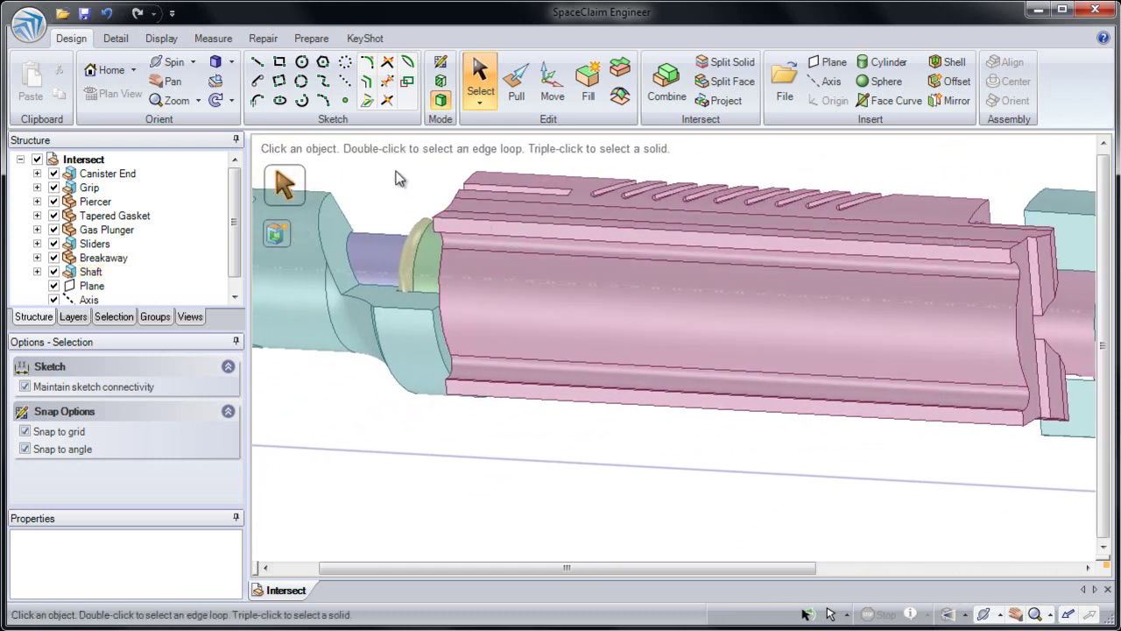
# Create a text note on an annotation plane on the pink shaft face
pyautogui.click(115, 38)
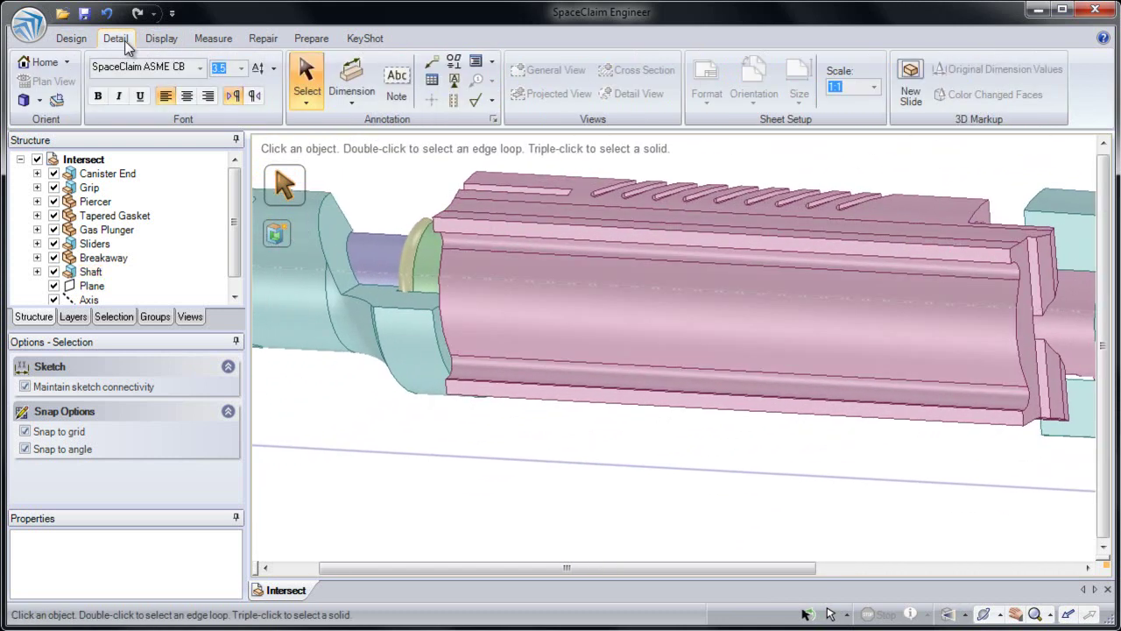
pyautogui.click(398, 88)
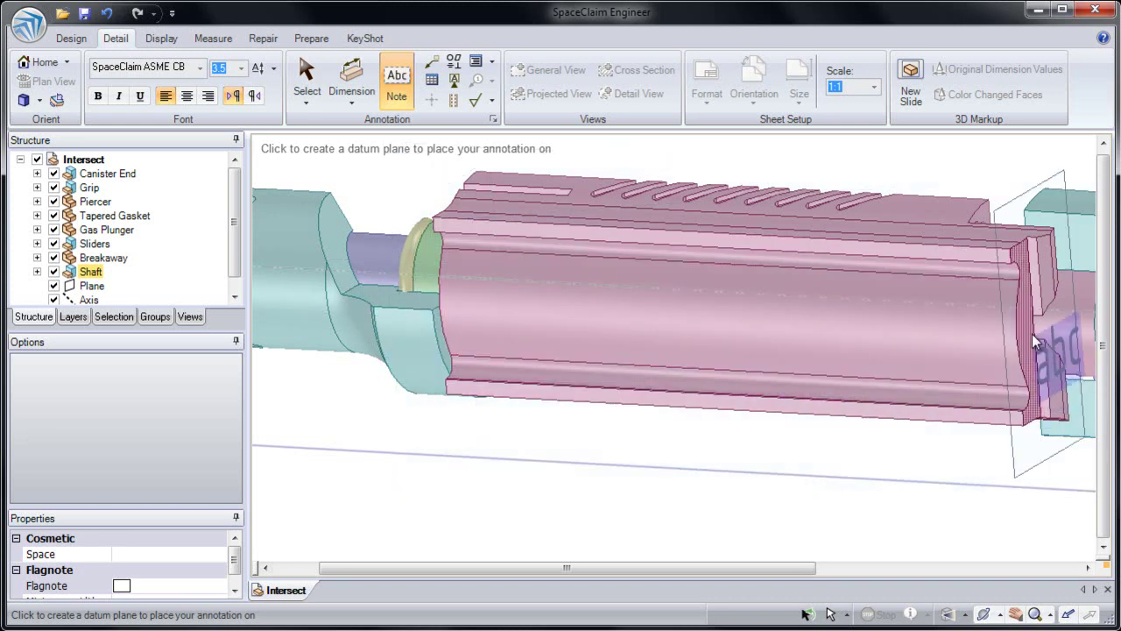
pyautogui.click(487, 229)
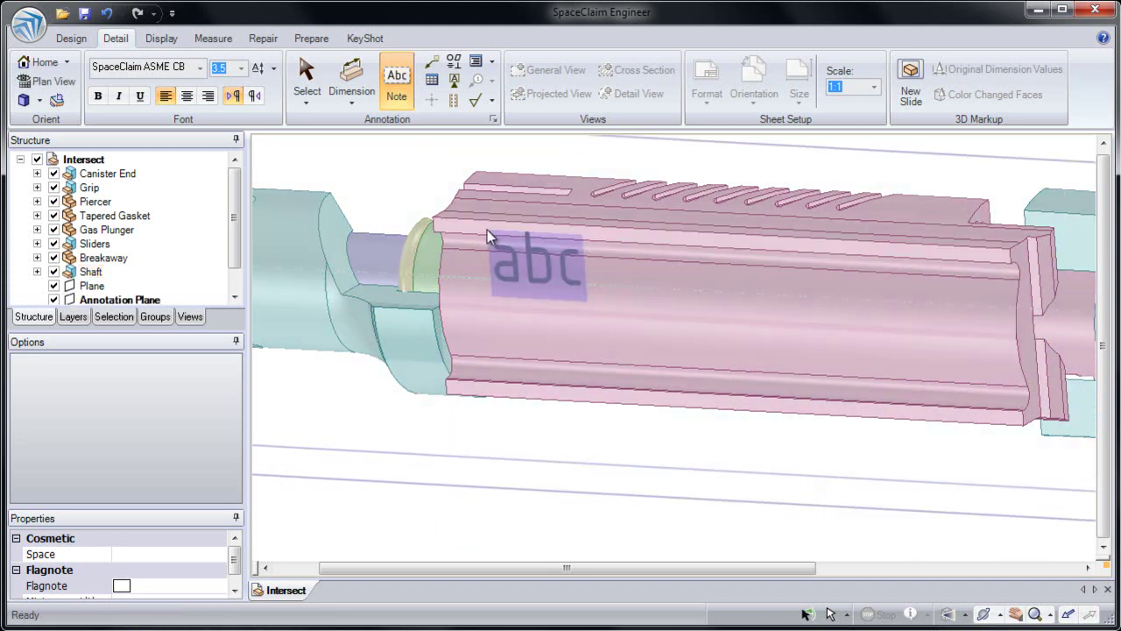
pyautogui.click(497, 271)
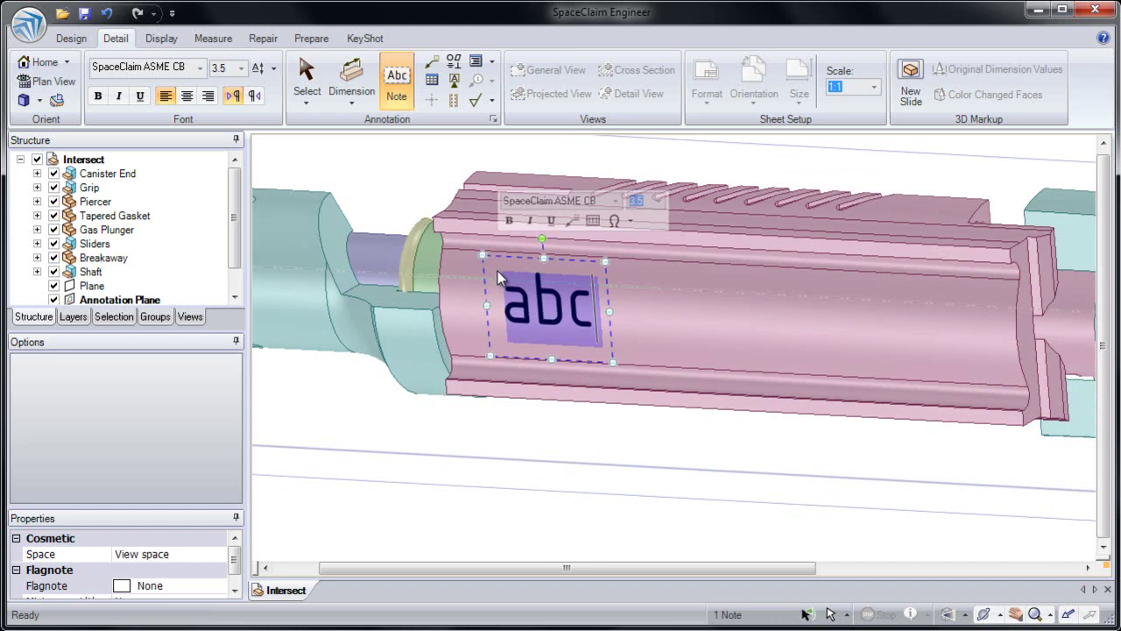
# Set the note's font to Arial Black
pyautogui.click(616, 202)
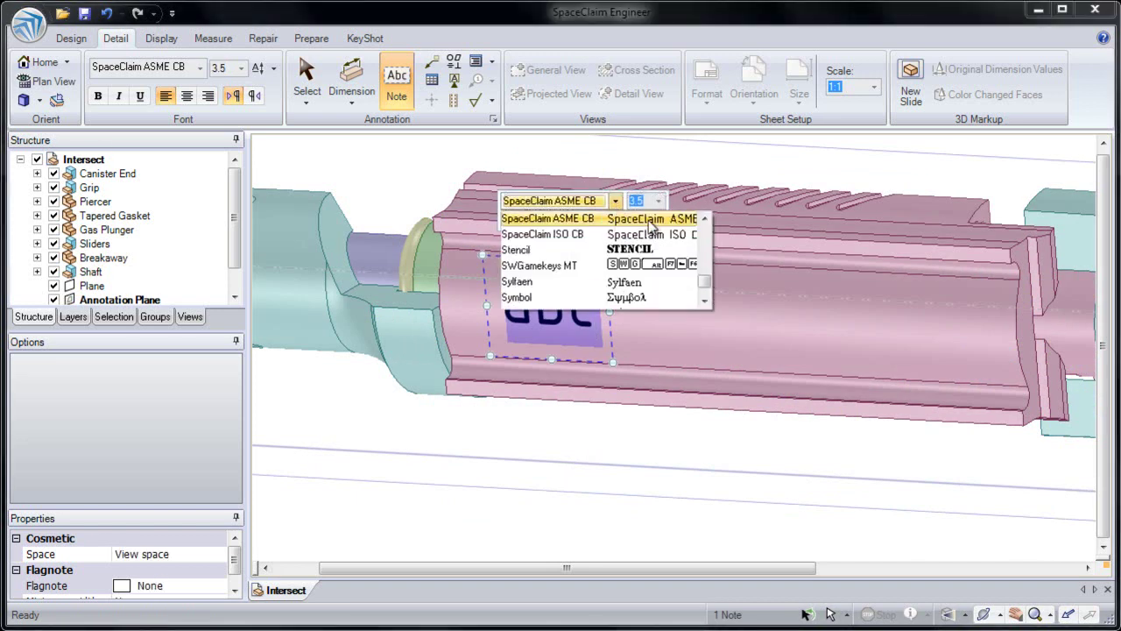
pyautogui.scroll(10, 674, 239)
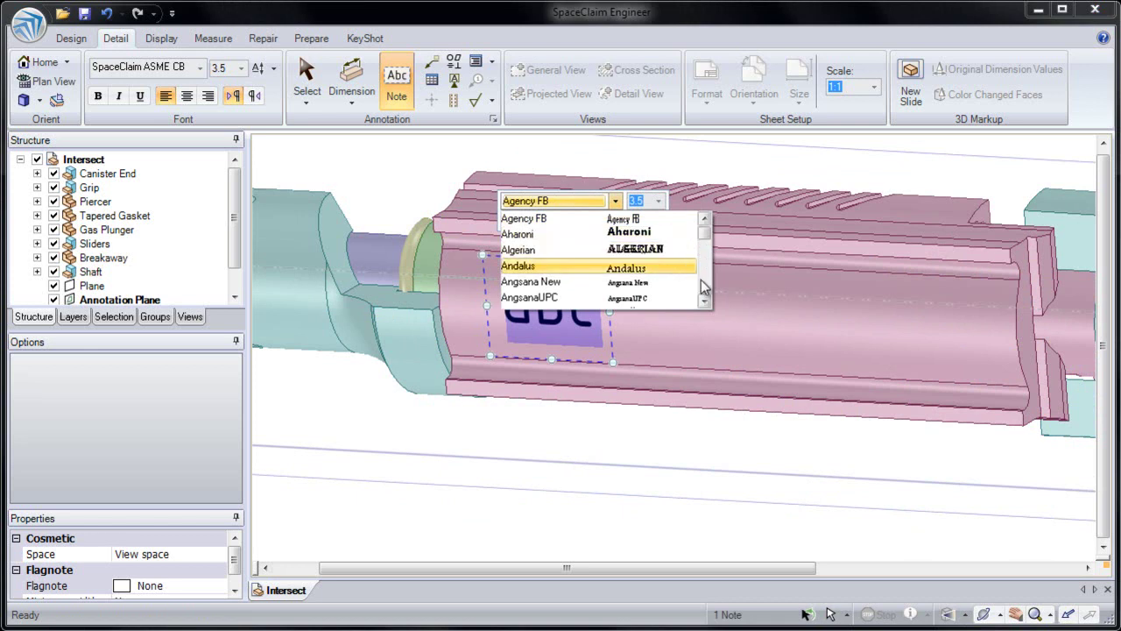
pyautogui.click(705, 302)
pyautogui.click(705, 301)
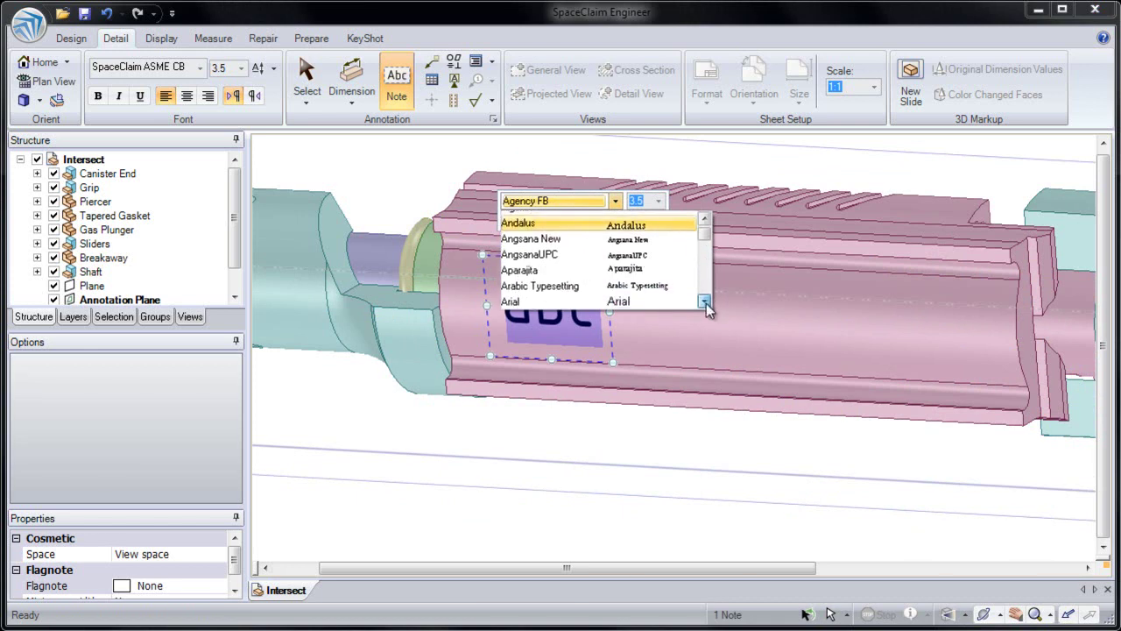
pyautogui.click(705, 301)
pyautogui.click(705, 301)
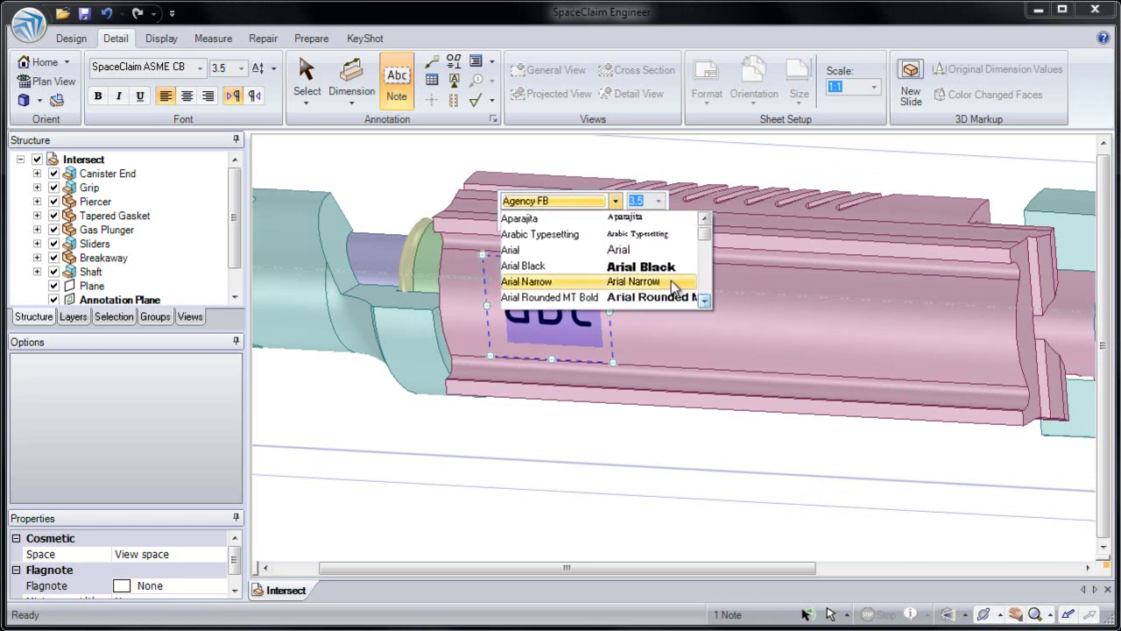
pyautogui.click(652, 276)
# Replace the placeholder abc with 'Part' and drag the note into place on the shaft
pyautogui.press('BackSpace')
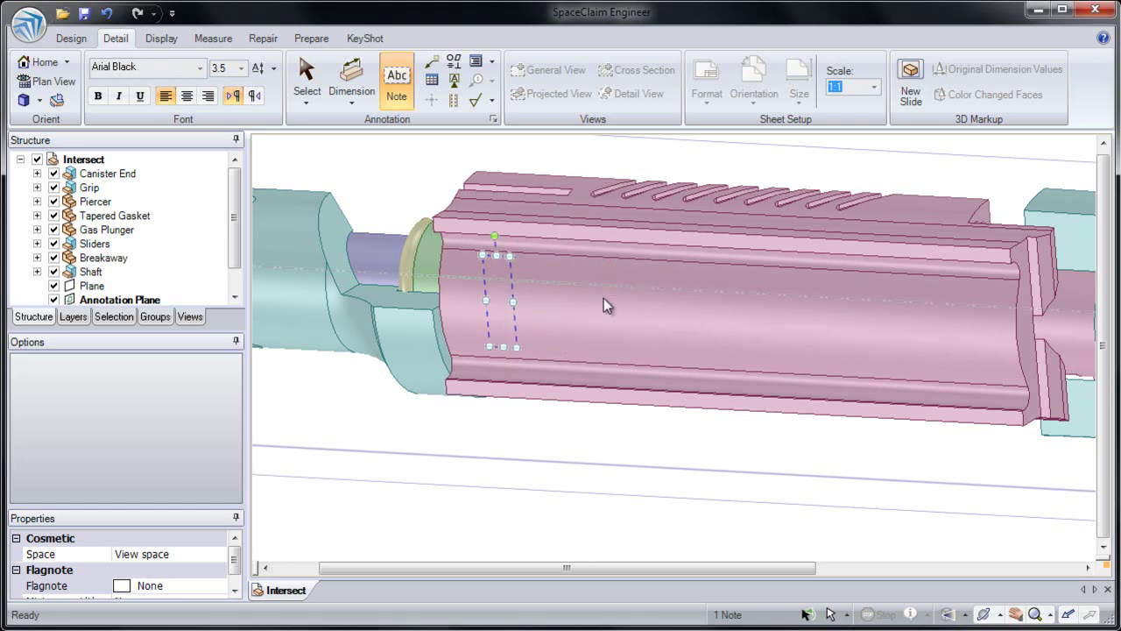
pyautogui.write('Part')
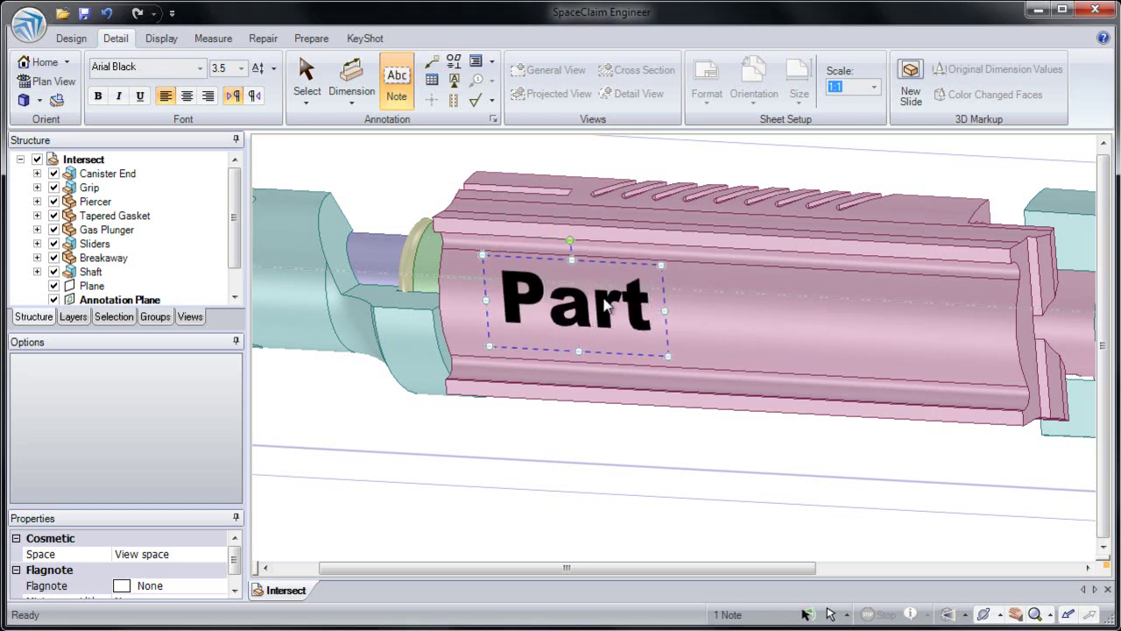
pyautogui.click(610, 267)
pyautogui.moveTo(611, 268); pyautogui.dragTo(633, 278)
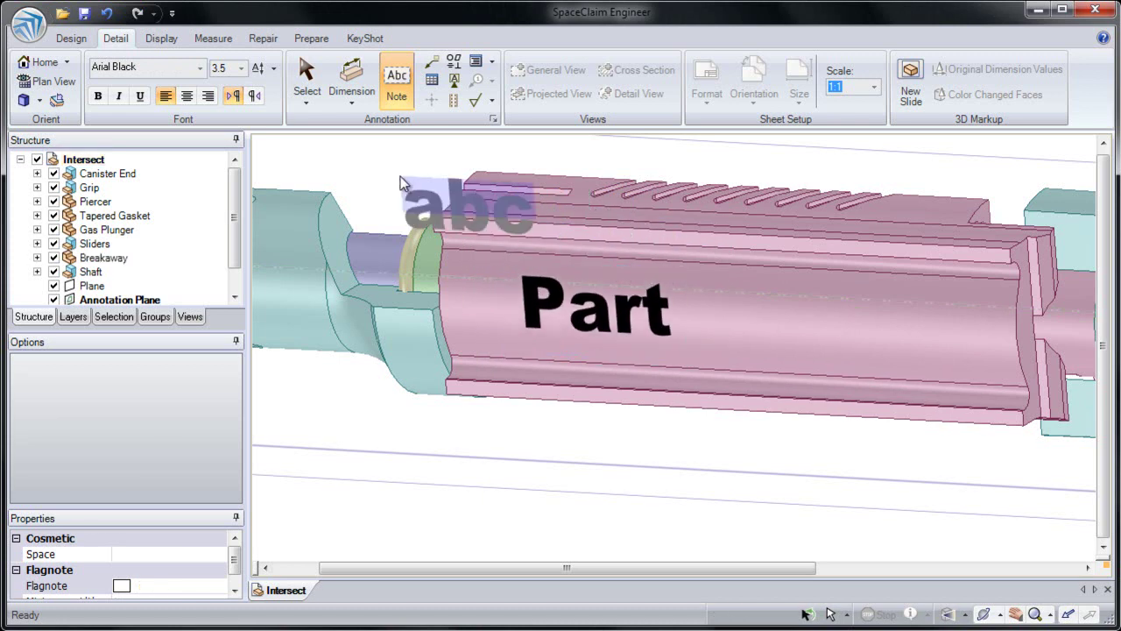
# Start the Design tab's Project tool with the Part note as the source
pyautogui.click(71, 38)
pyautogui.click(480, 73)
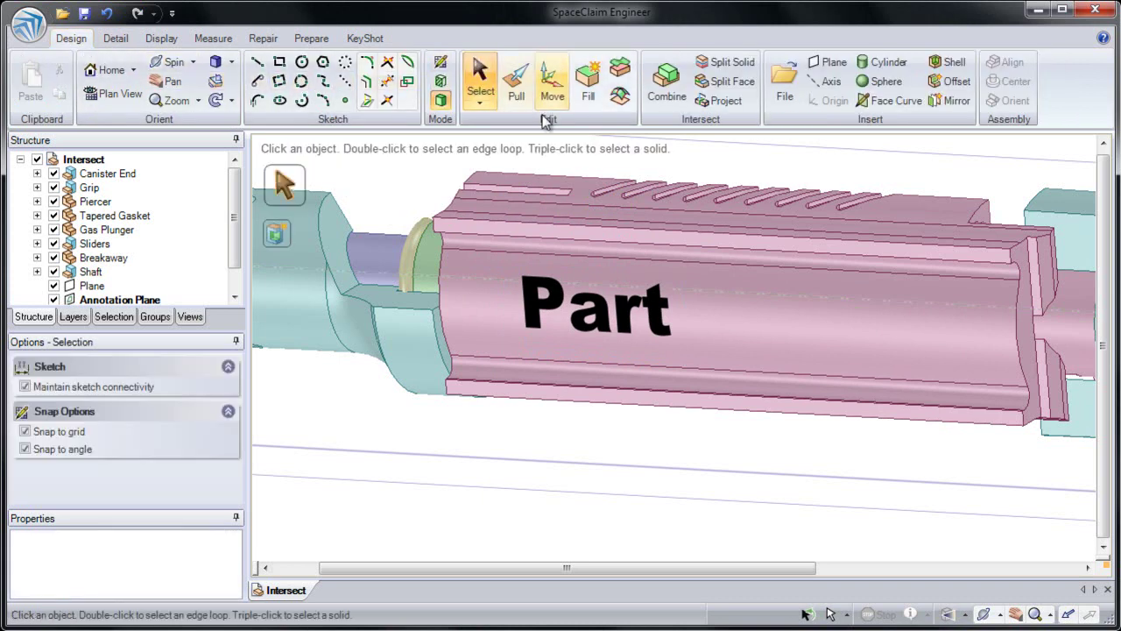
pyautogui.keyDown('shift'); pyautogui.moveTo(591, 170); pyautogui.dragTo(634, 211, button='middle'); pyautogui.keyUp('shift')
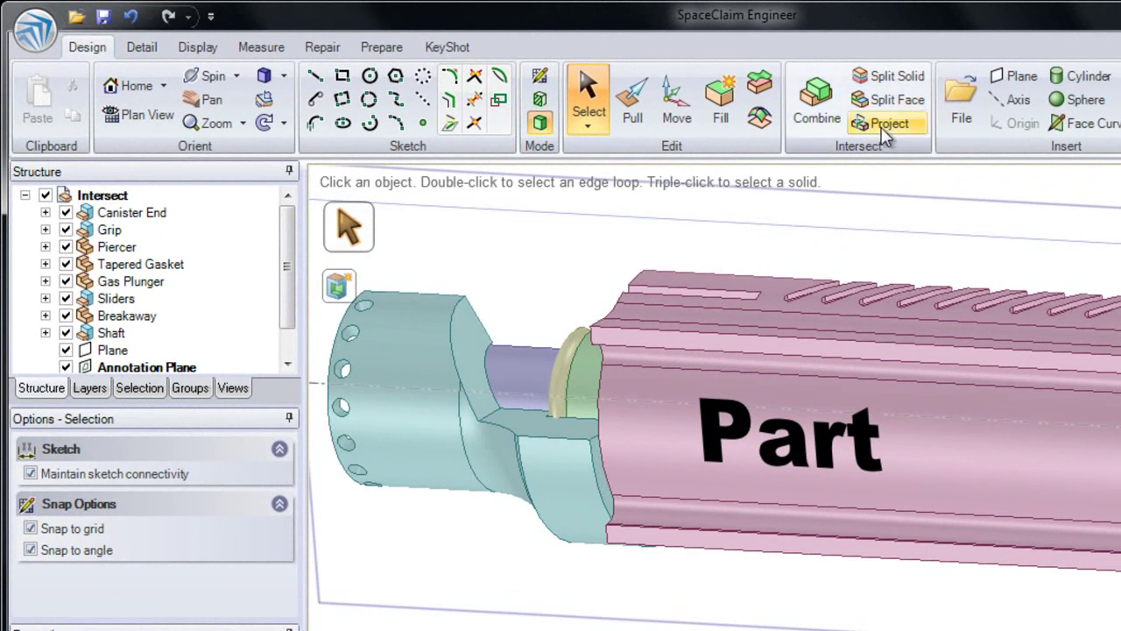
pyautogui.click(883, 124)
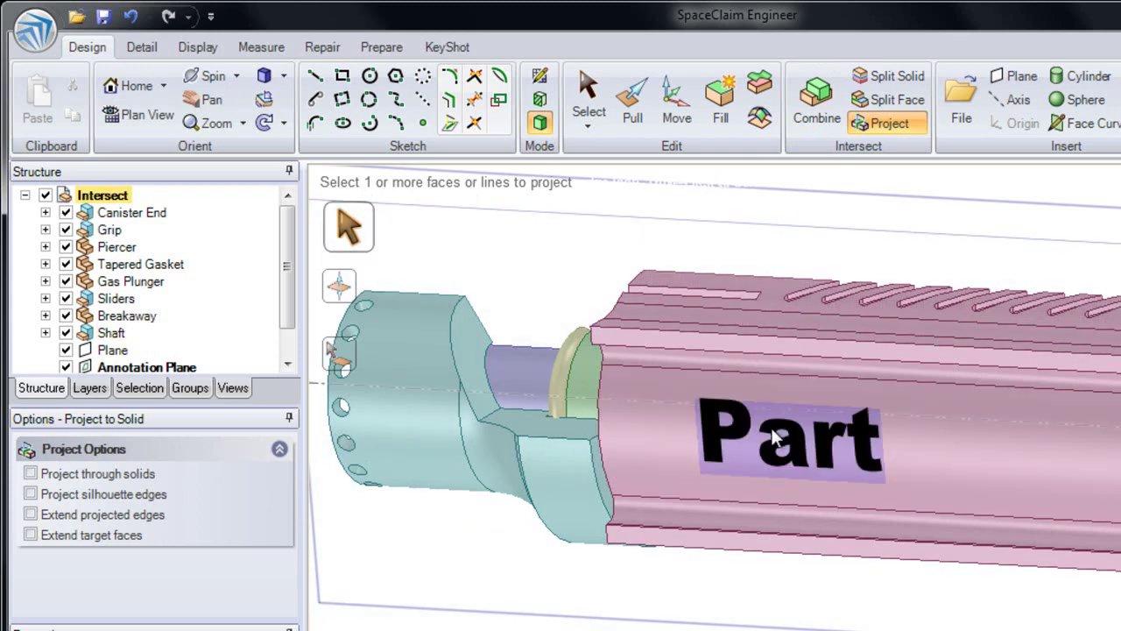
pyautogui.click(774, 438)
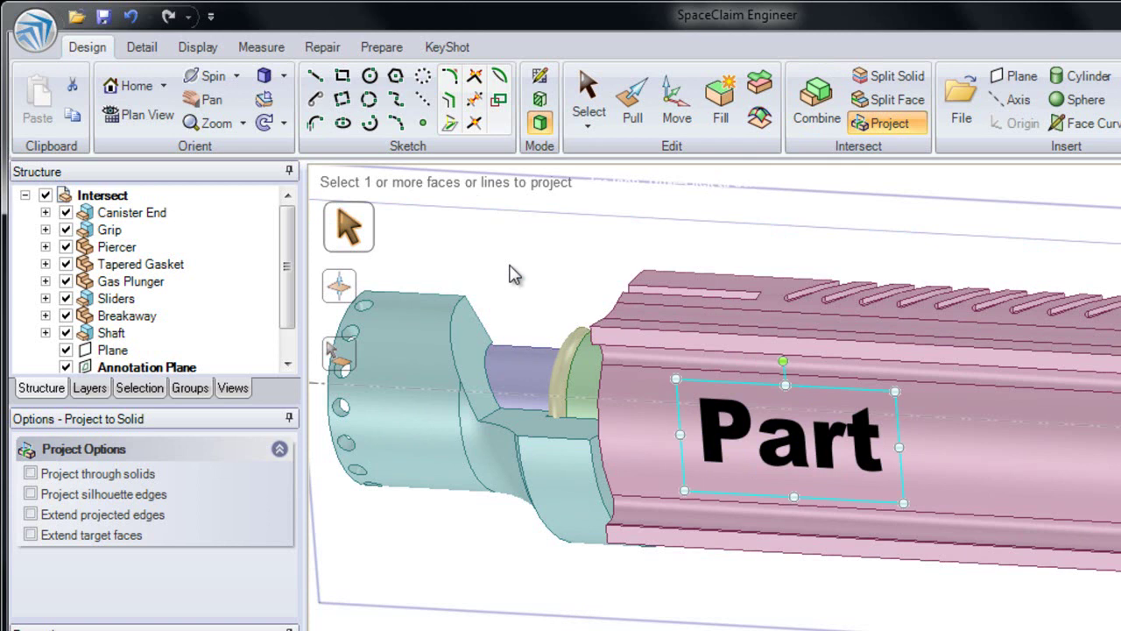
# Choose the pink shaft face as the projection target and zoom in on the lettering
pyautogui.keyDown('shift'); pyautogui.moveTo(515, 274); pyautogui.dragTo(614, 254, button='middle'); pyautogui.keyUp('shift')
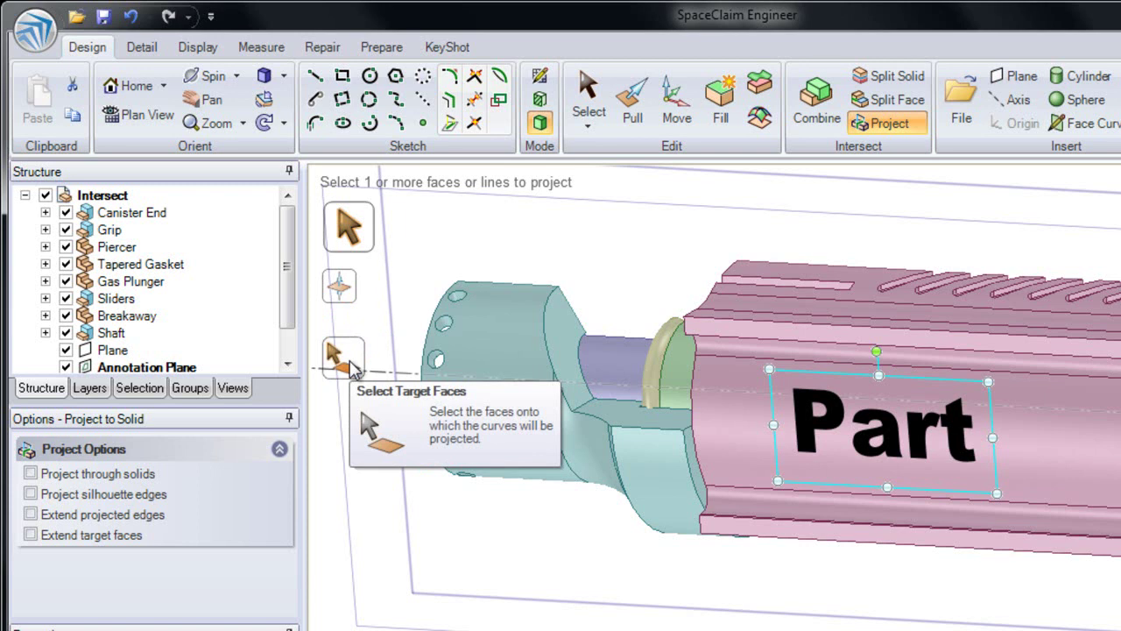
pyautogui.click(353, 368)
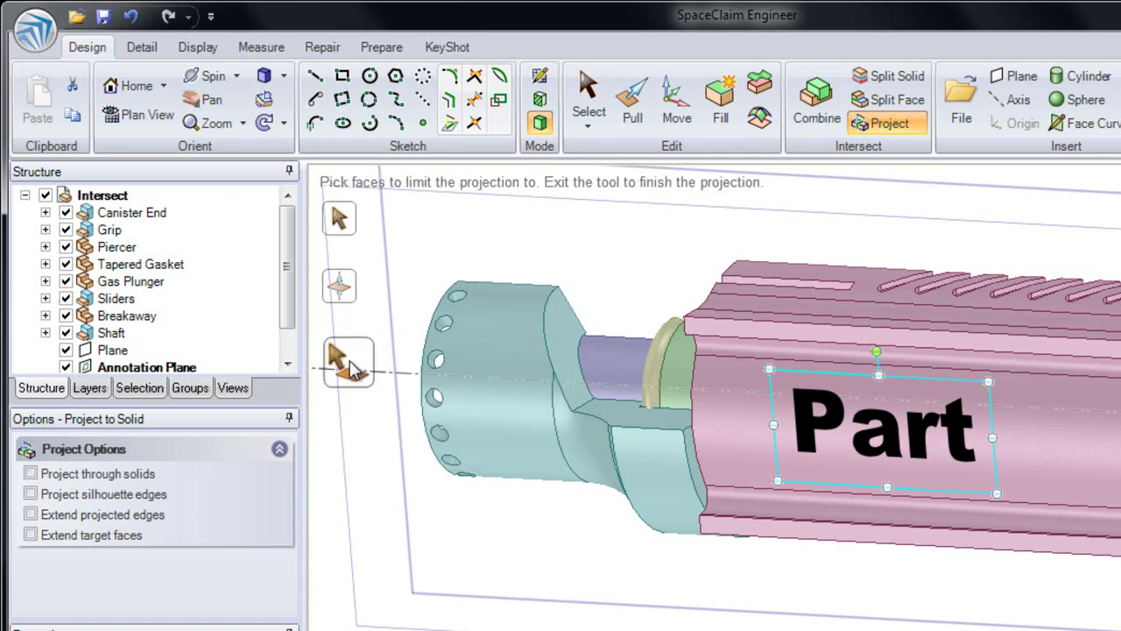
pyautogui.click(1071, 449)
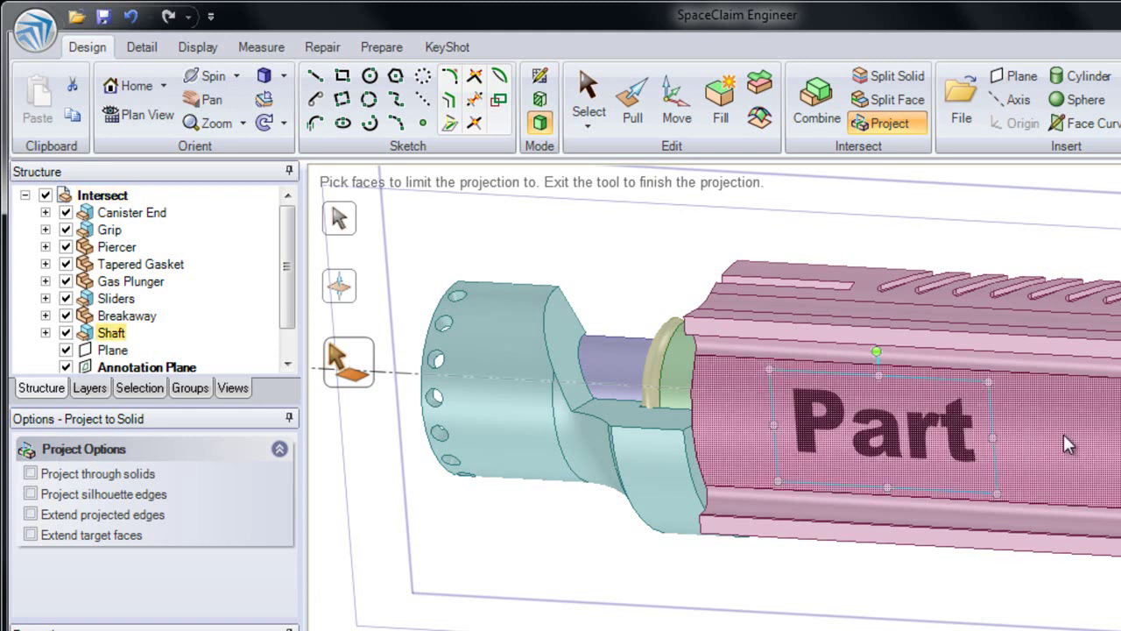
pyautogui.keyDown('ctrl'); pyautogui.moveTo(975, 418); pyautogui.dragTo(920, 506, button='middle'); pyautogui.keyUp('ctrl')
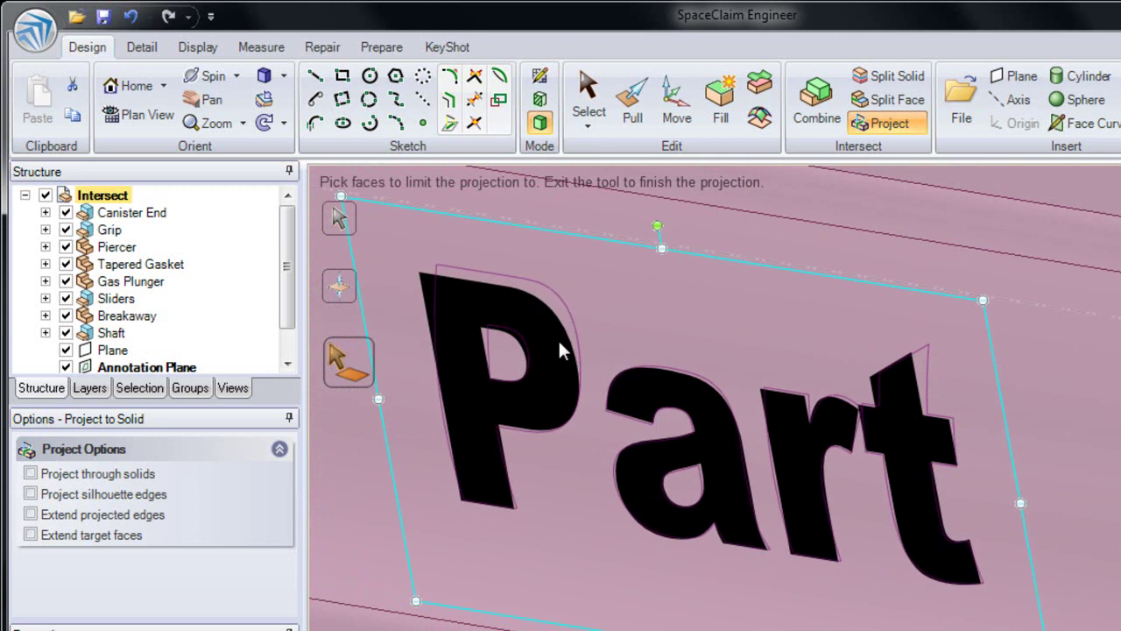
# With Pull active, hide the Annotation Plane and the cutting Plane in the Structure tree
pyautogui.click(636, 107)
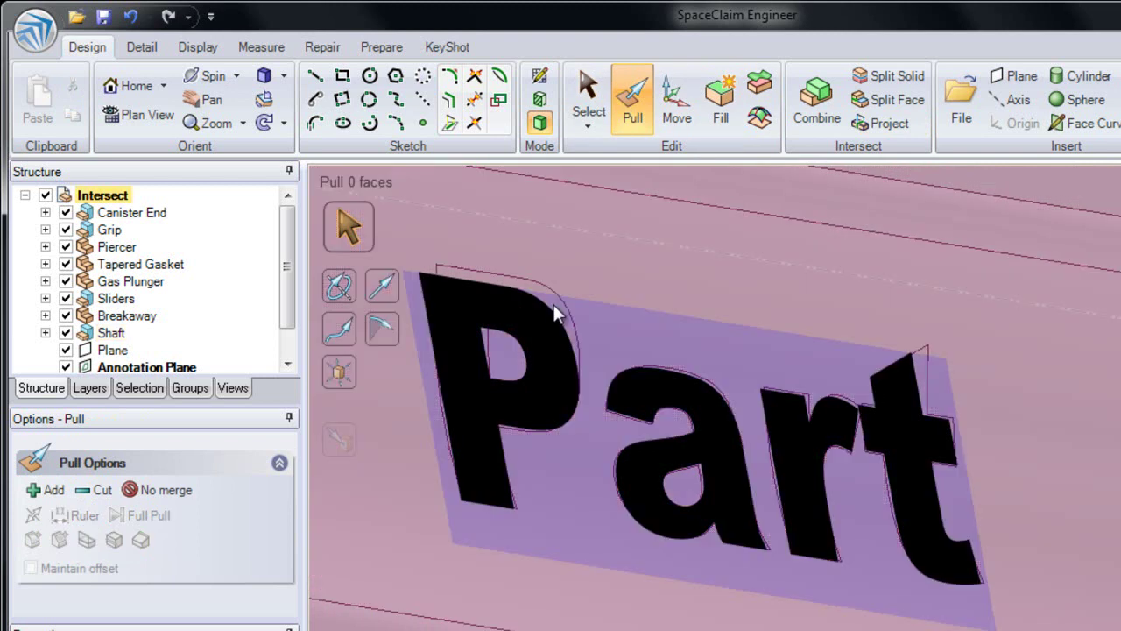
pyautogui.click(65, 367)
pyautogui.click(66, 350)
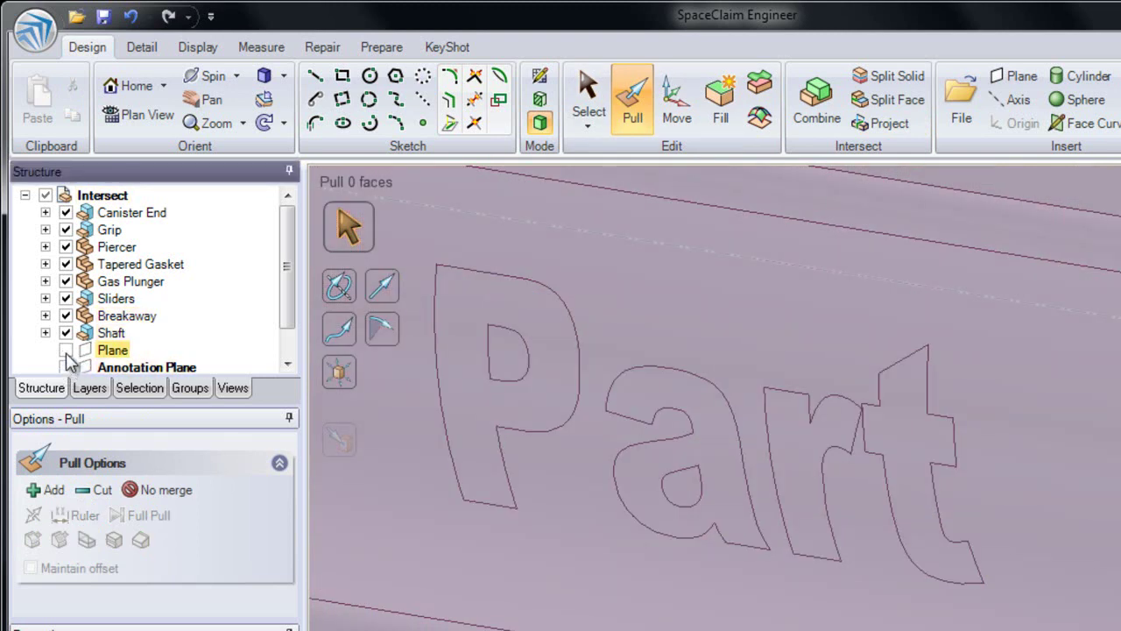
# Pull the four 'Part' letter faces outward to R6.95mm, then zoom out to view the shaft
pyautogui.click(510, 360)
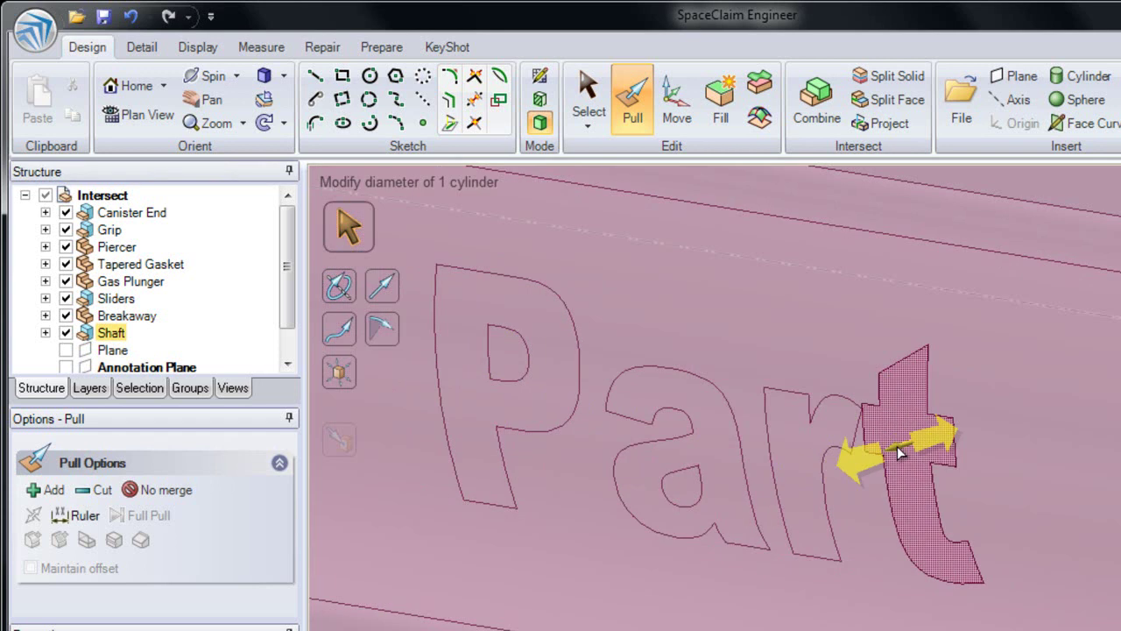
pyautogui.click(901, 452)
pyautogui.keyDown('ctrl'); pyautogui.click(784, 455); pyautogui.keyUp('ctrl')
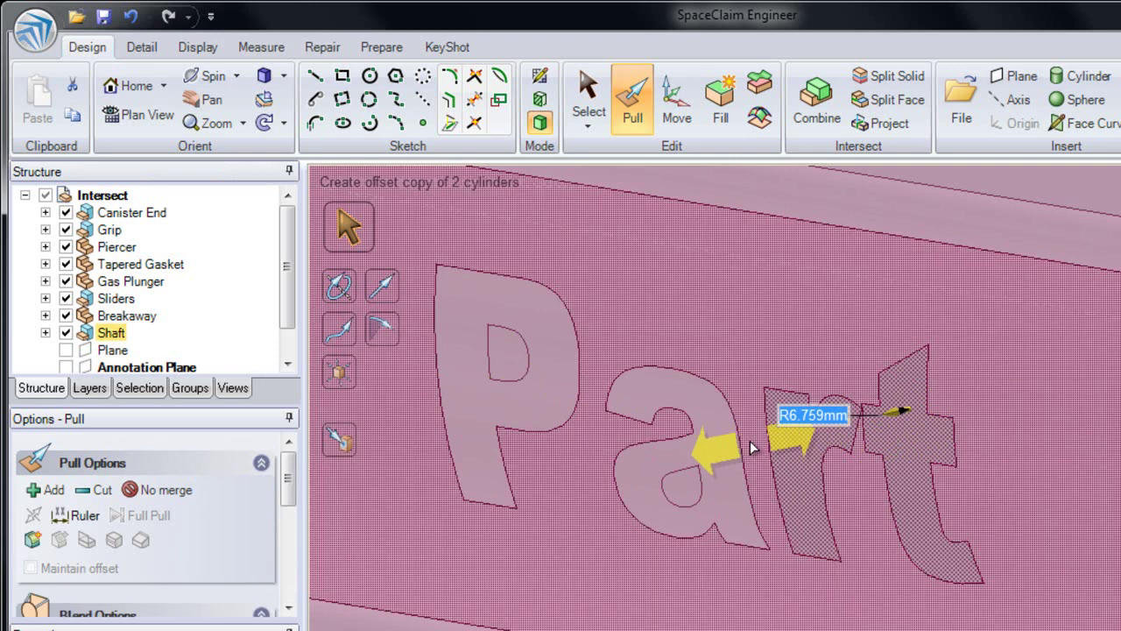
pyautogui.keyDown('ctrl'); pyautogui.click(717, 451); pyautogui.keyUp('ctrl')
pyautogui.keyDown('ctrl'); pyautogui.click(516, 417); pyautogui.keyUp('ctrl')
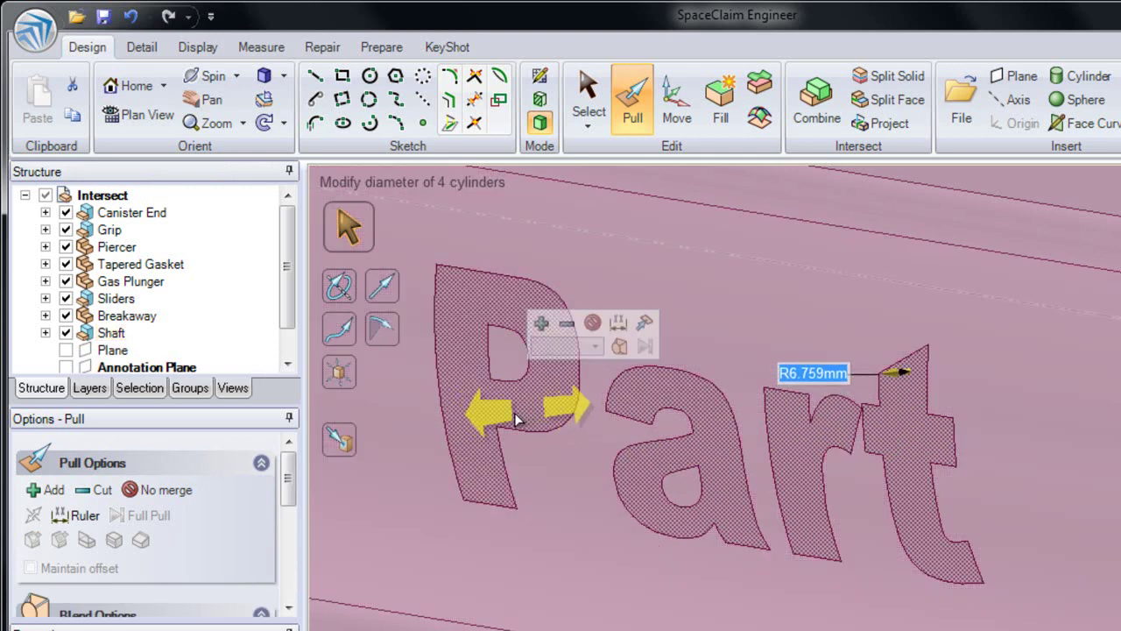
pyautogui.moveTo(517, 417); pyautogui.dragTo(501, 421)
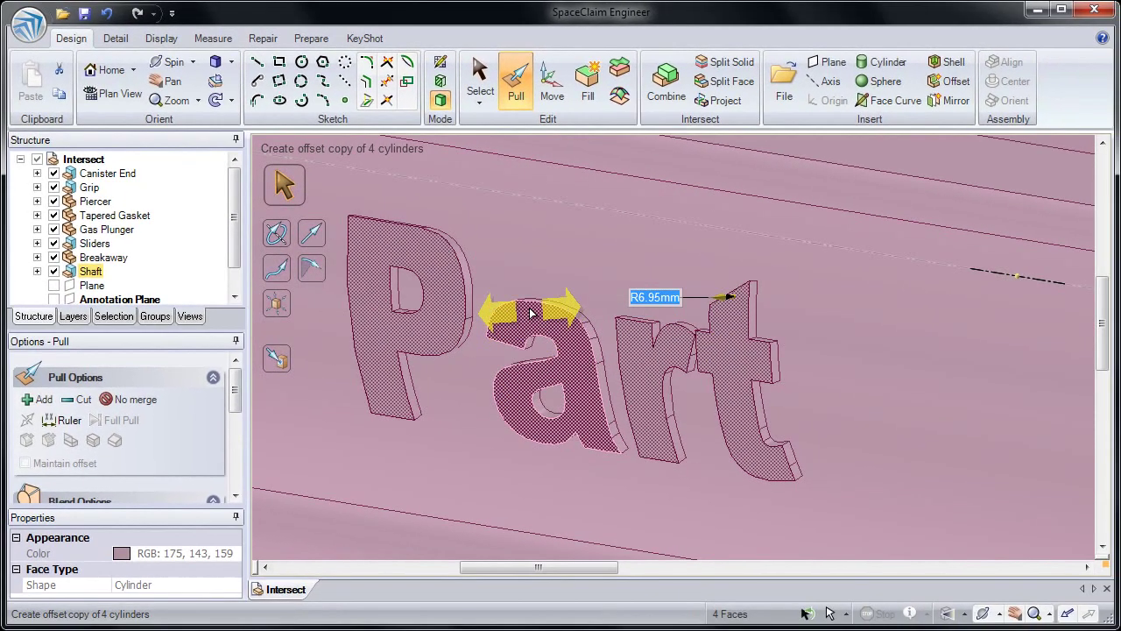
pyautogui.scroll(-5, 530, 314)
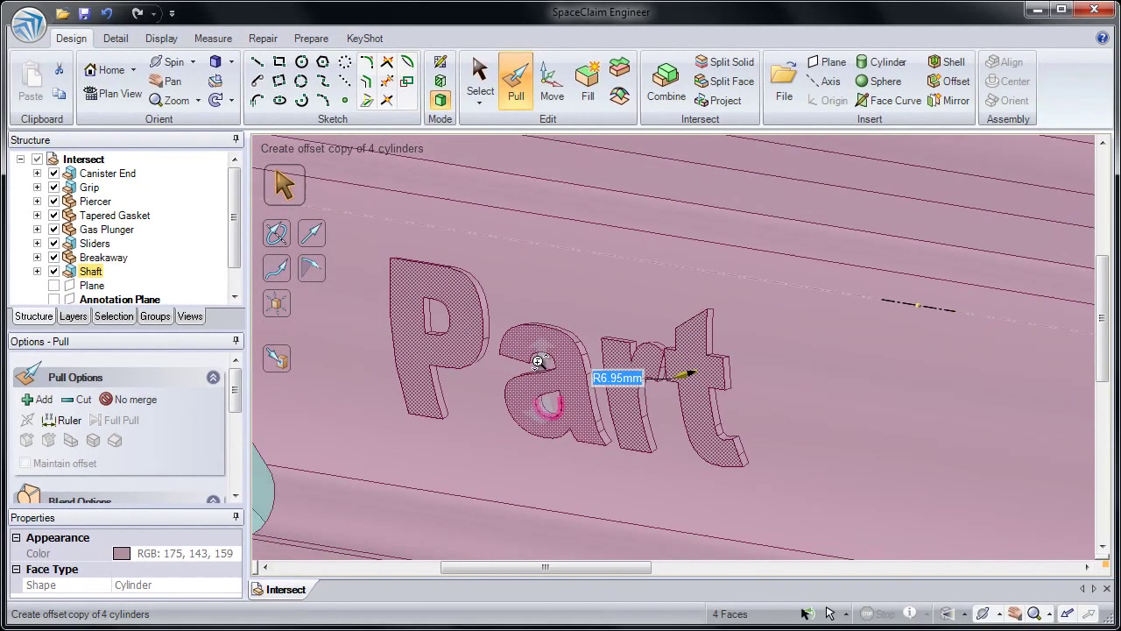
pyautogui.click(582, 235)
pyautogui.moveTo(583, 235); pyautogui.dragTo(603, 222, button='middle')
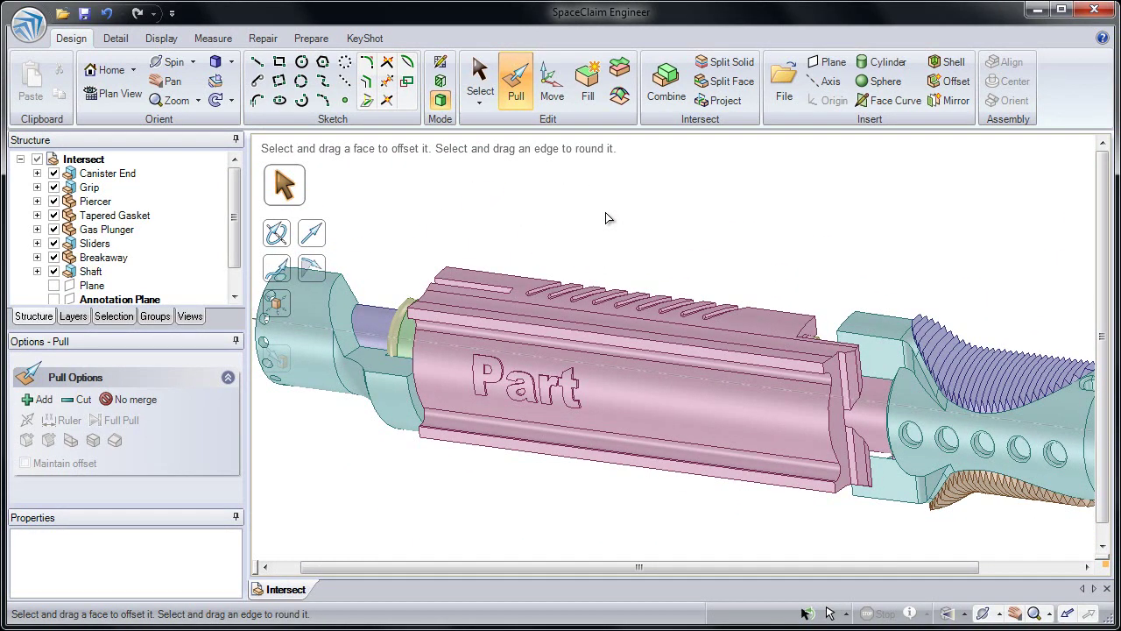